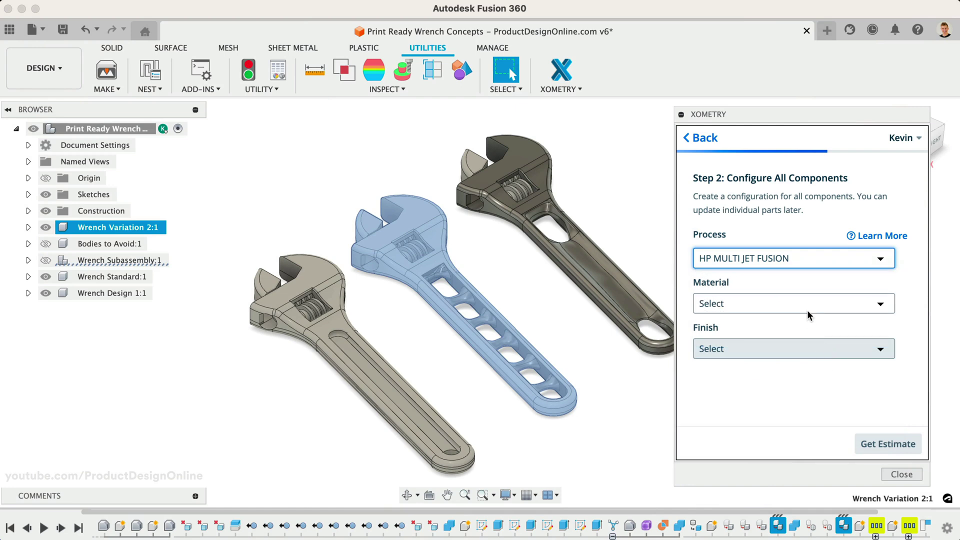
# Set the material to Nylon 12, Gray and review Wrench Standard's wall thickness issue
pyautogui.click(806, 315)
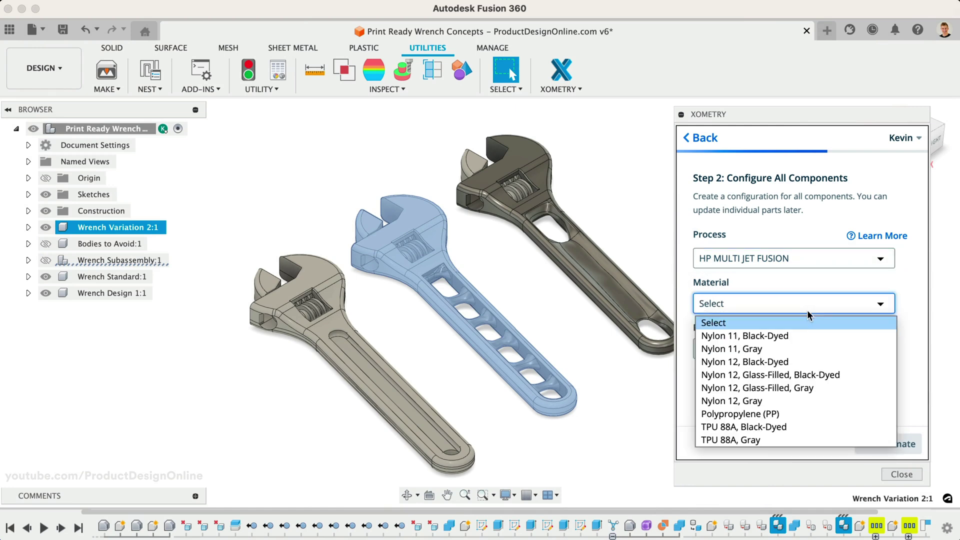
pyautogui.click(813, 401)
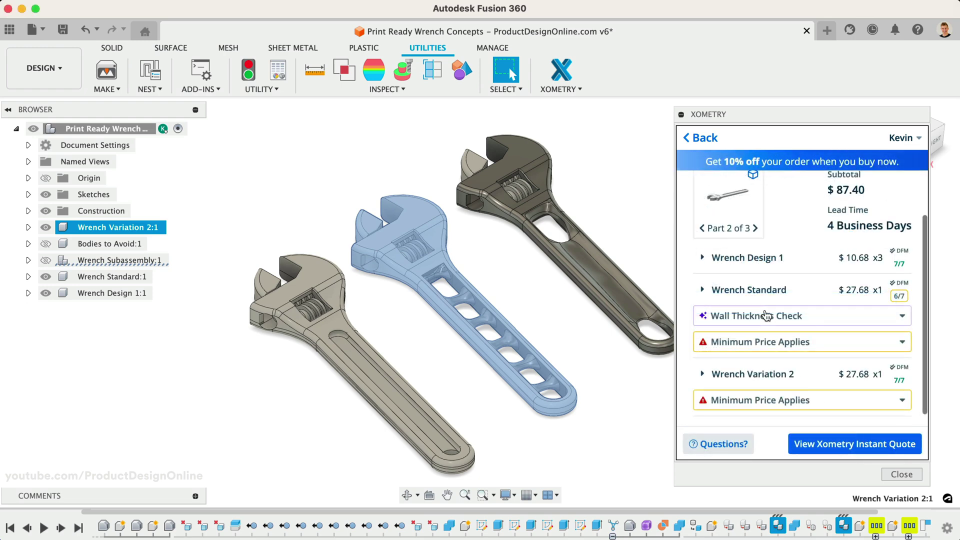
pyautogui.click(767, 315)
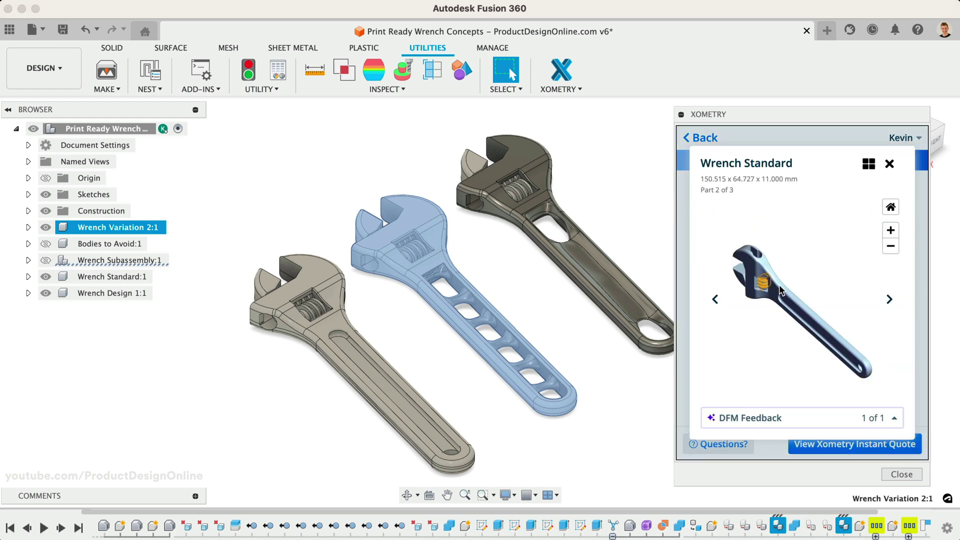
pyautogui.click(889, 164)
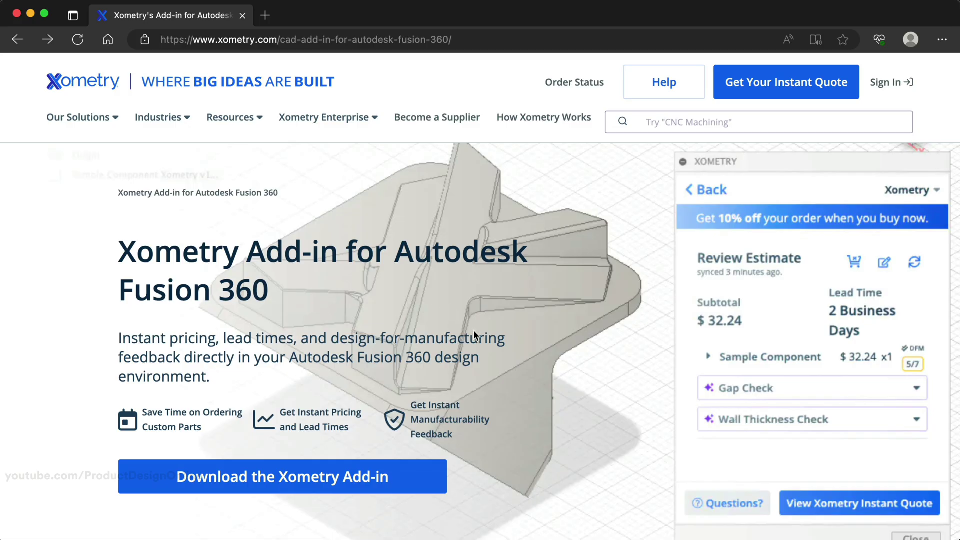
# Go to the Xometry add-in's Autodesk App Store page and choose the Mac OS version
pyautogui.click(424, 484)
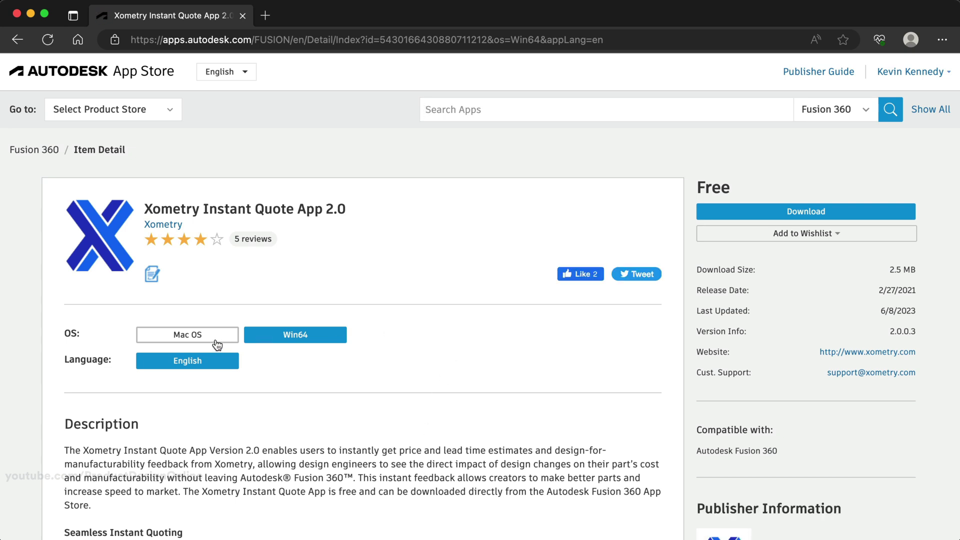
pyautogui.click(214, 339)
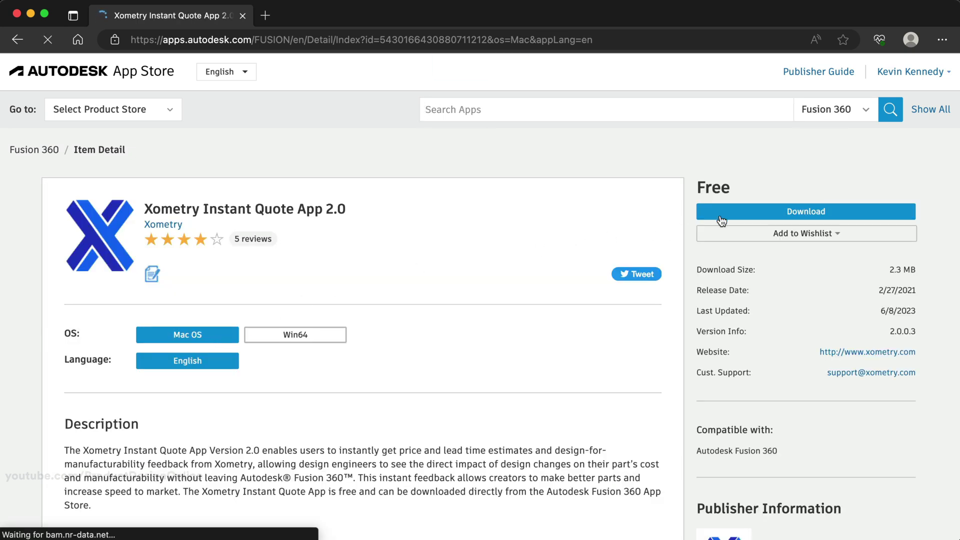
# Download the Mac installer, accept the license agreement and start the standard installation
pyautogui.click(744, 213)
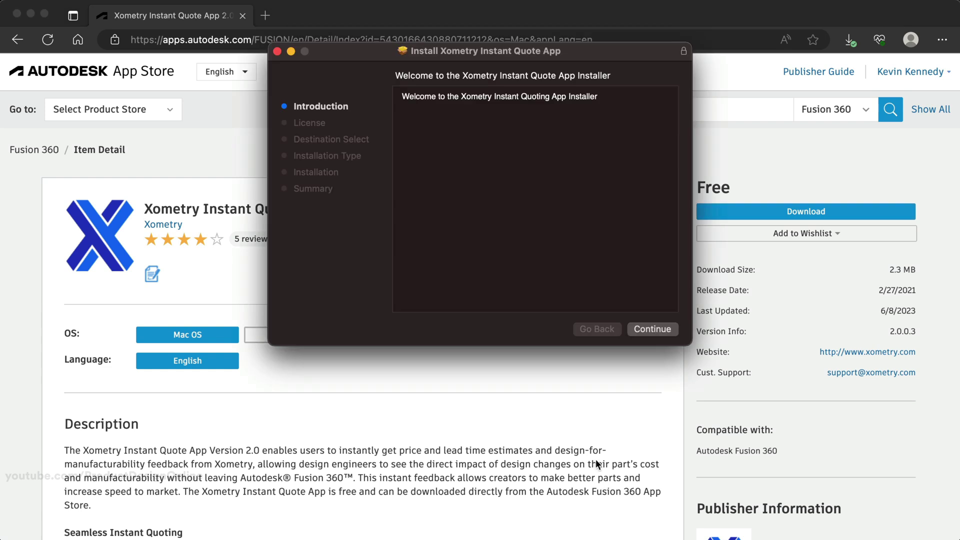
pyautogui.click(652, 330)
pyautogui.click(653, 330)
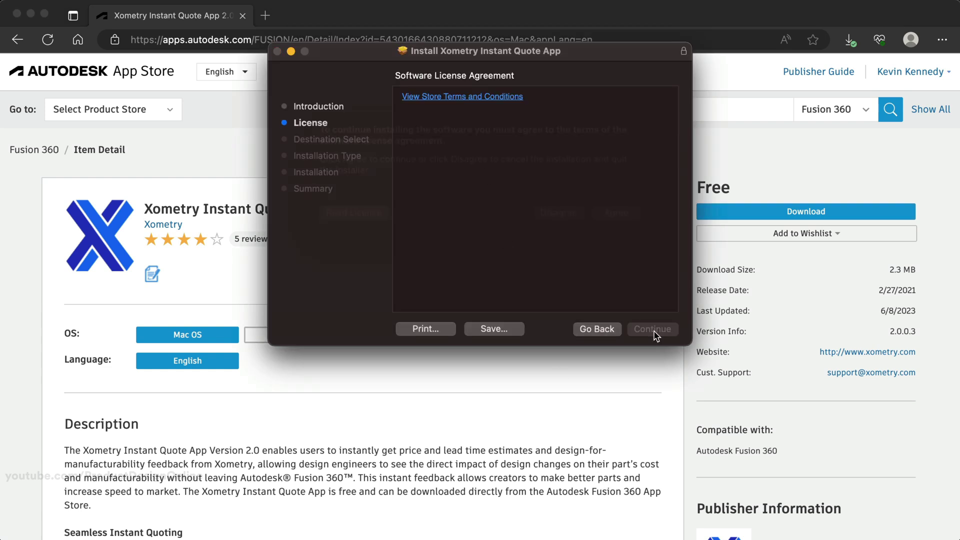
pyautogui.click(615, 294)
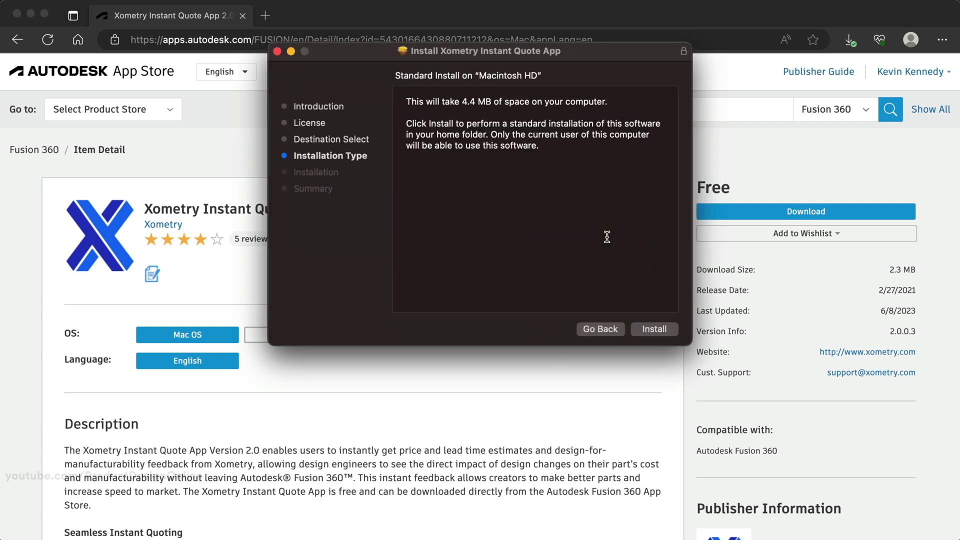
pyautogui.click(654, 330)
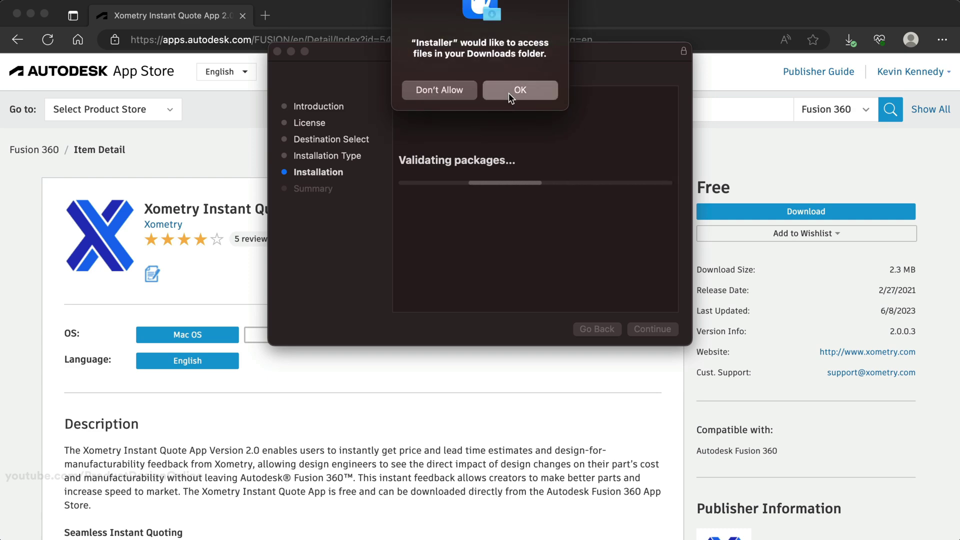
# Allow the installer access to Downloads, then set the Xometry add-in to Run on Startup
pyautogui.click(508, 92)
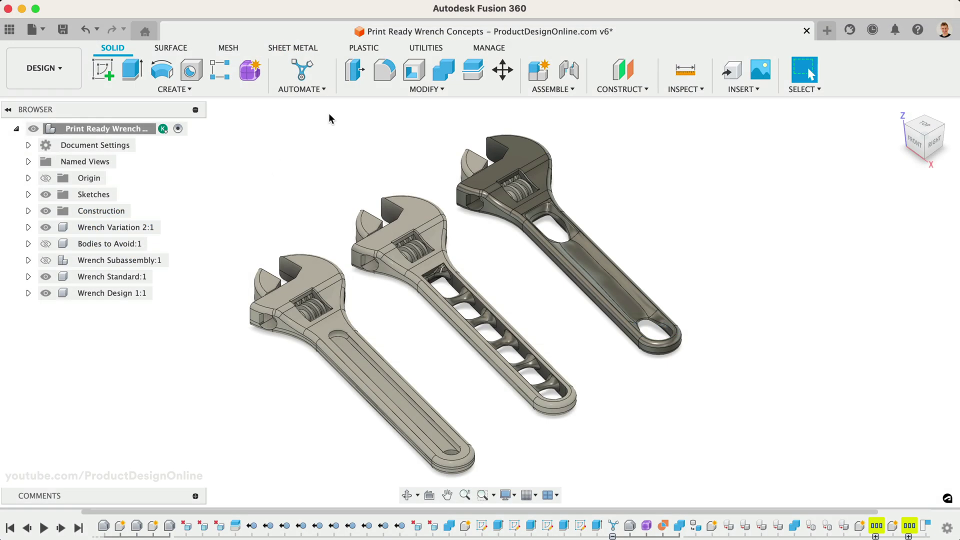
pyautogui.click(416, 49)
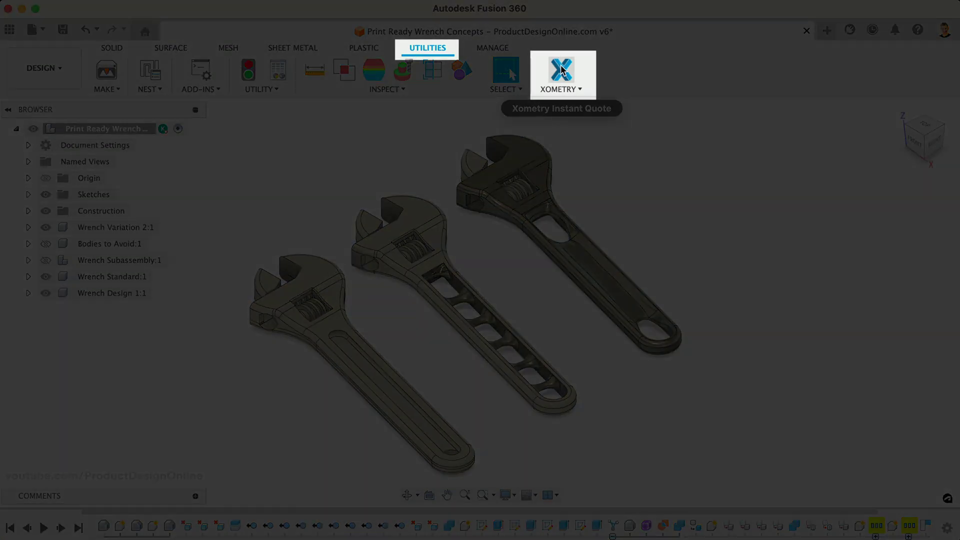
pyautogui.click(561, 70)
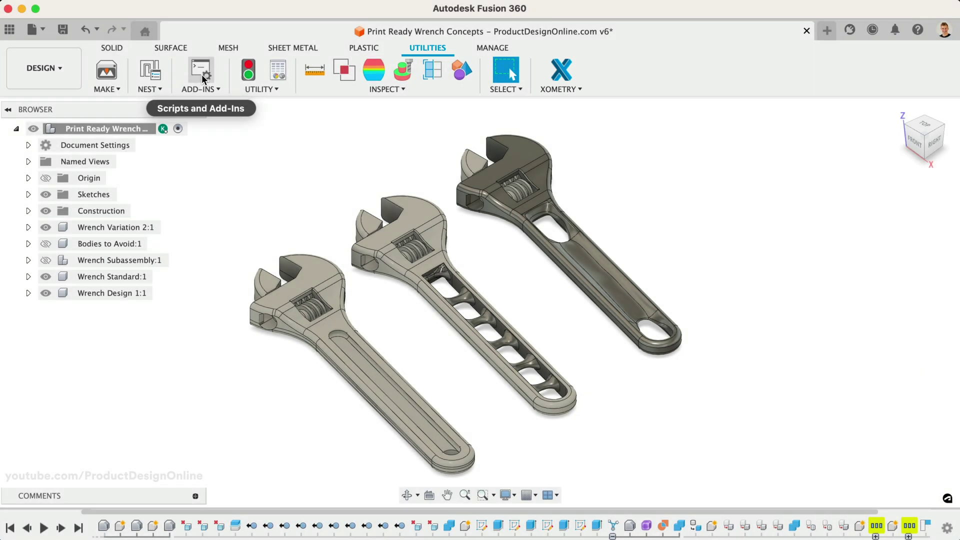
pyautogui.click(202, 74)
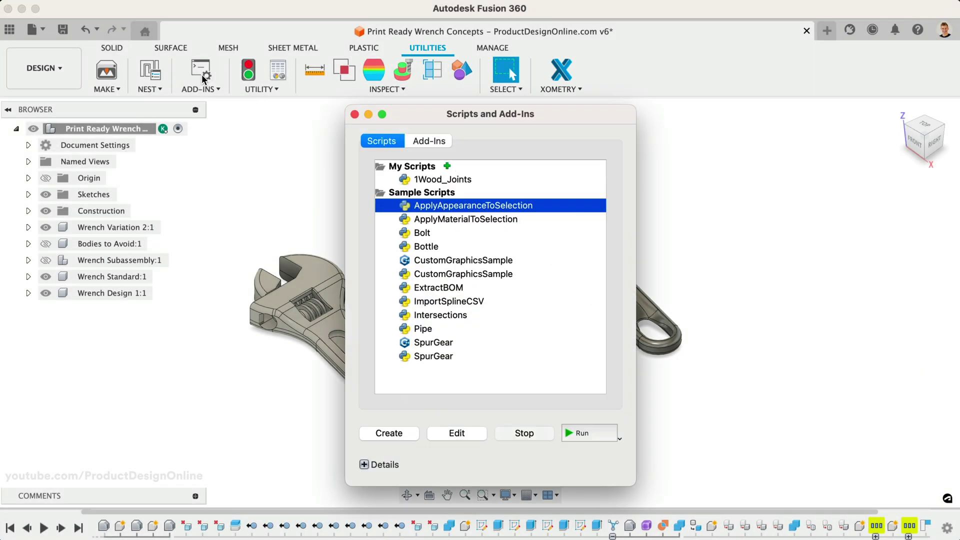
pyautogui.click(435, 140)
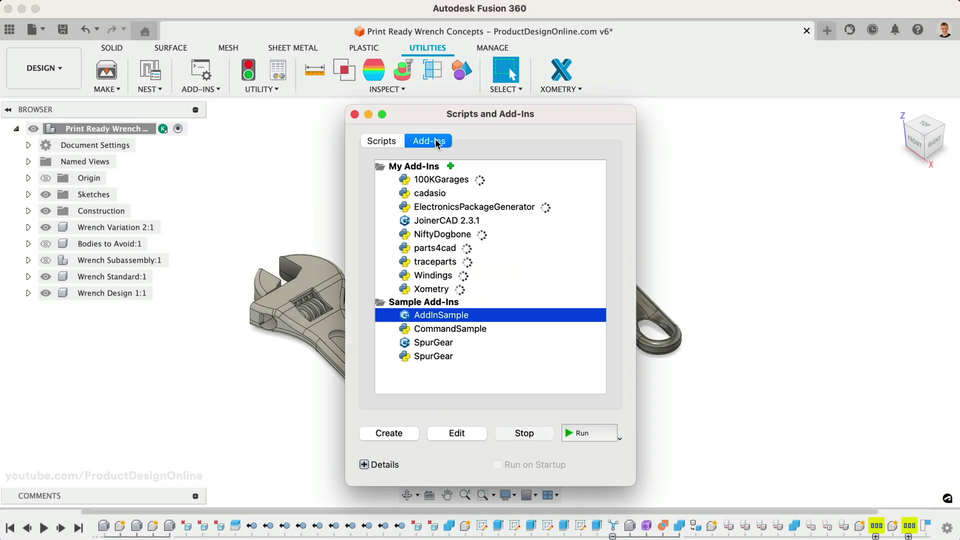
pyautogui.click(430, 289)
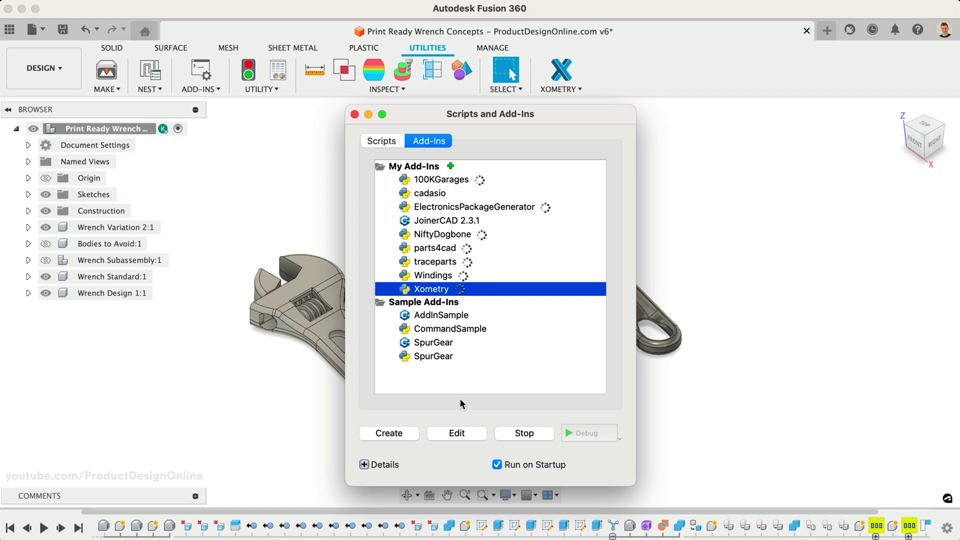
# Close the add-ins manager, then open the Xometry panel and reposition and enlarge it
pyautogui.click(355, 115)
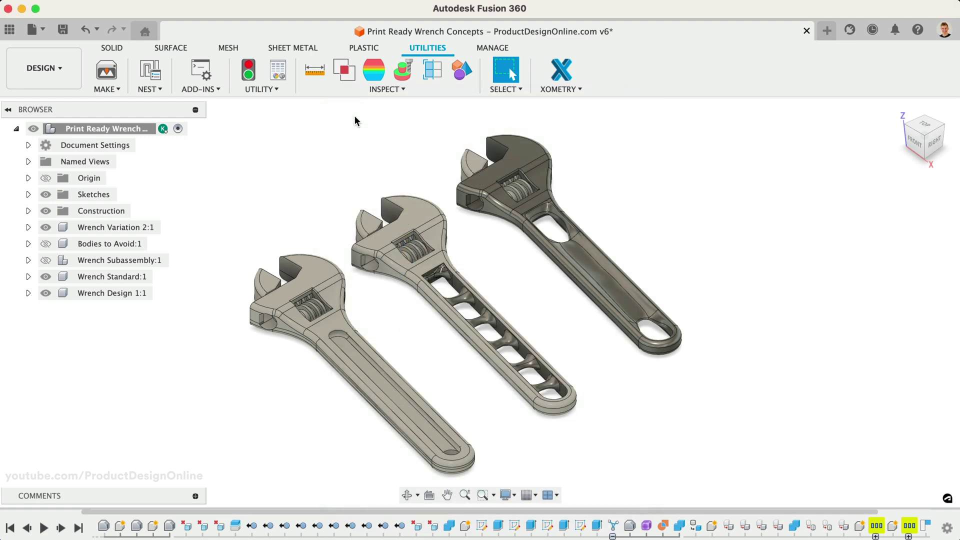
pyautogui.click(562, 70)
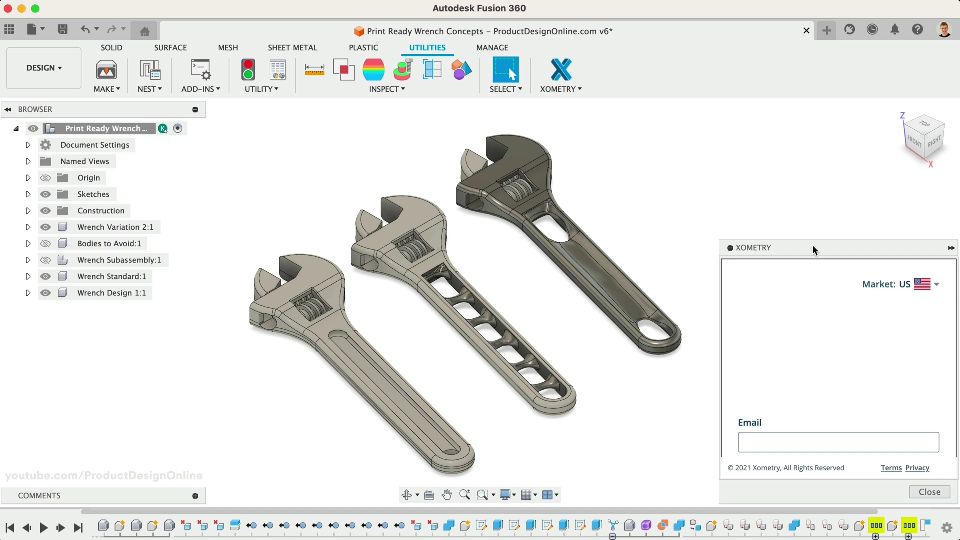
pyautogui.moveTo(812, 245); pyautogui.dragTo(766, 112)
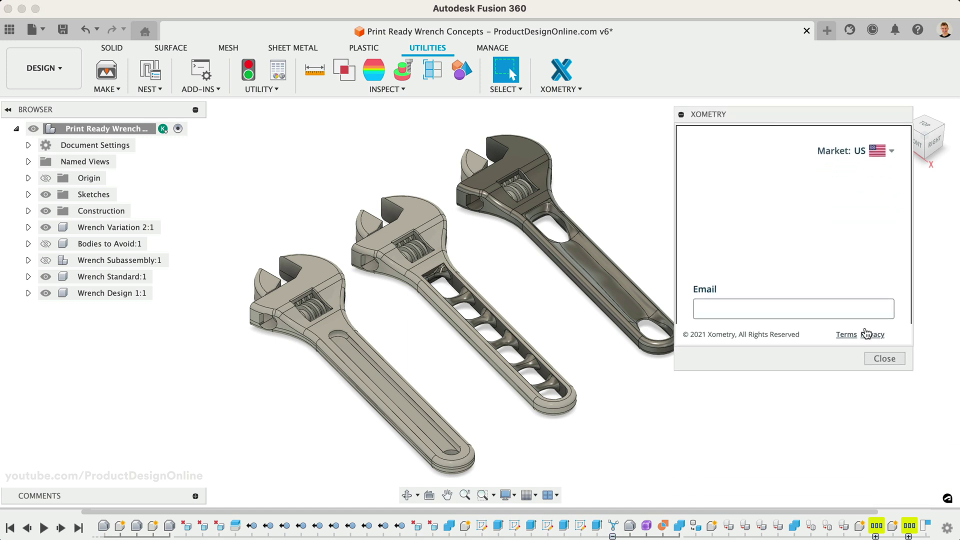
pyautogui.moveTo(908, 369); pyautogui.dragTo(926, 485)
# Log in to Xometry with the account e-mail and password
pyautogui.click(713, 308)
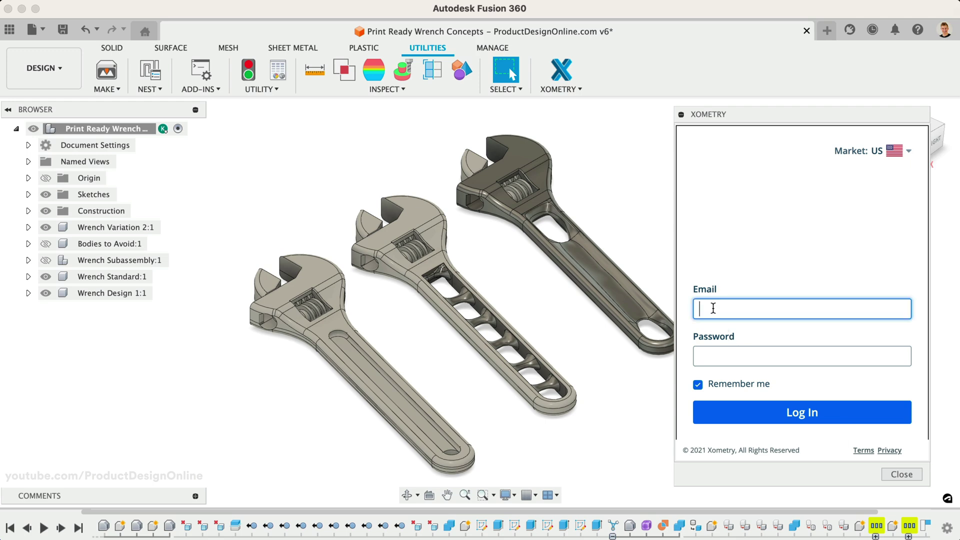
pyautogui.click(908, 152)
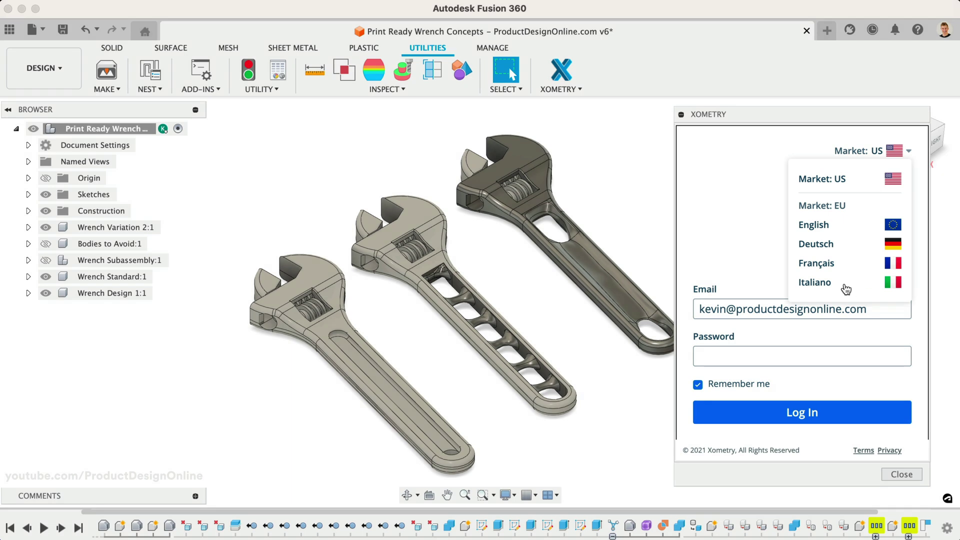
pyautogui.click(719, 364)
pyautogui.press('super+v')
pyautogui.click(757, 410)
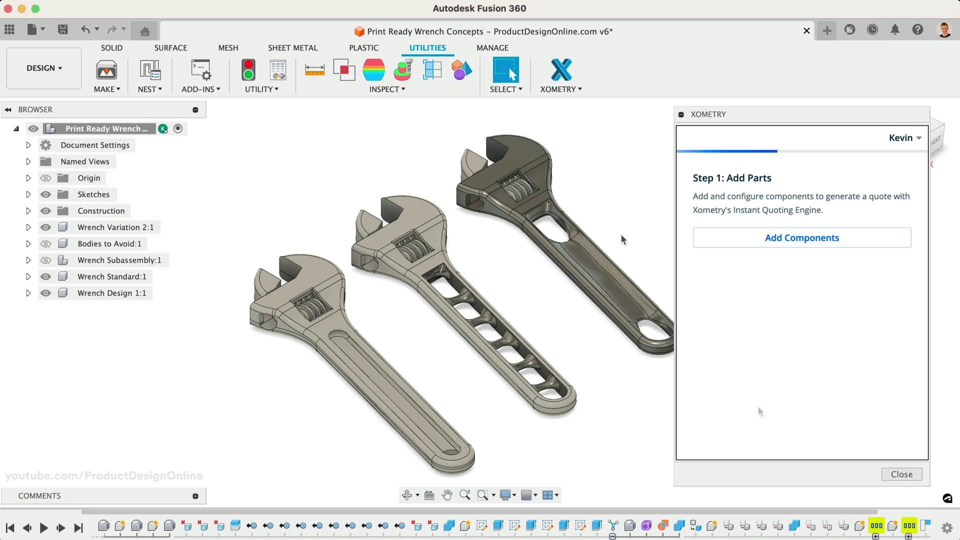
# Add Wrench Design 1, Wrench Standard and Wrench Variation 2 to the quote at quantity 1
pyautogui.click(733, 243)
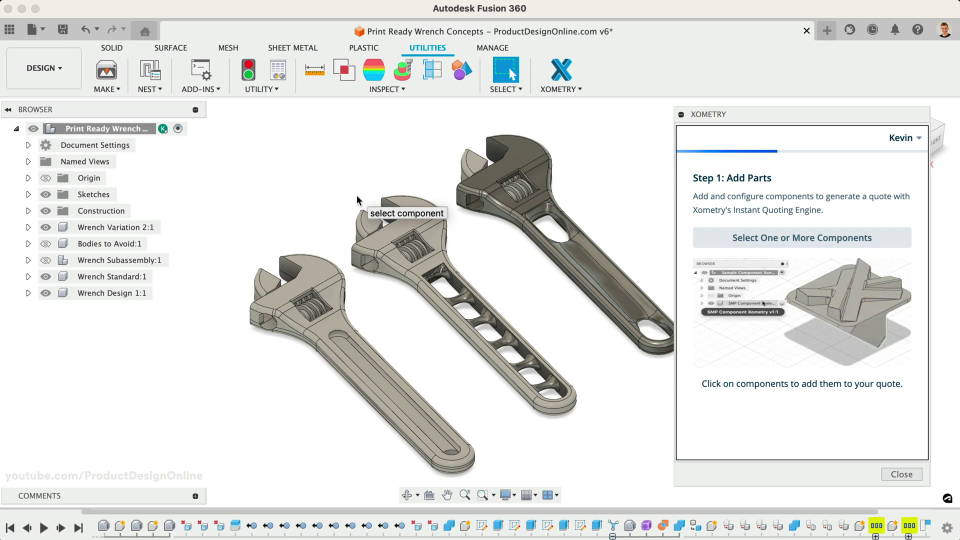
pyautogui.click(131, 293)
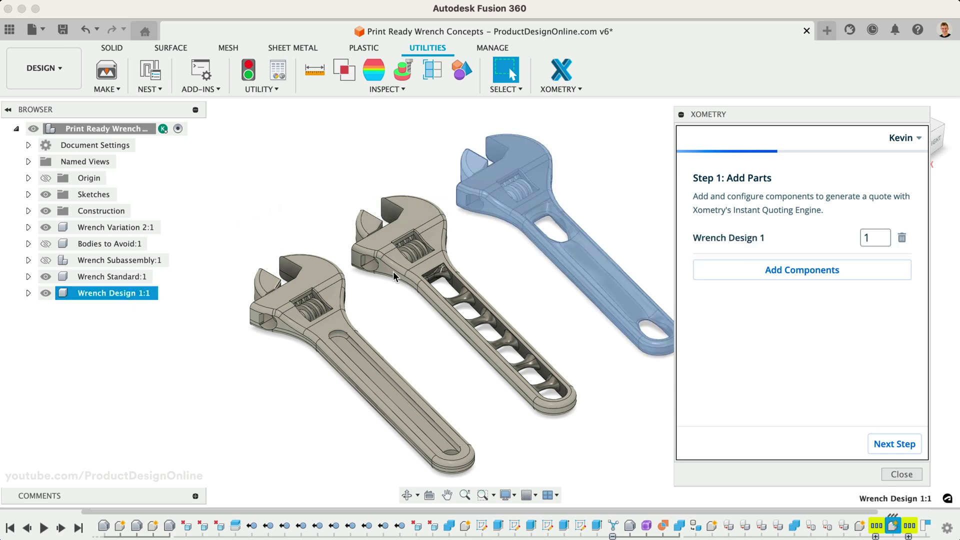
pyautogui.click(754, 269)
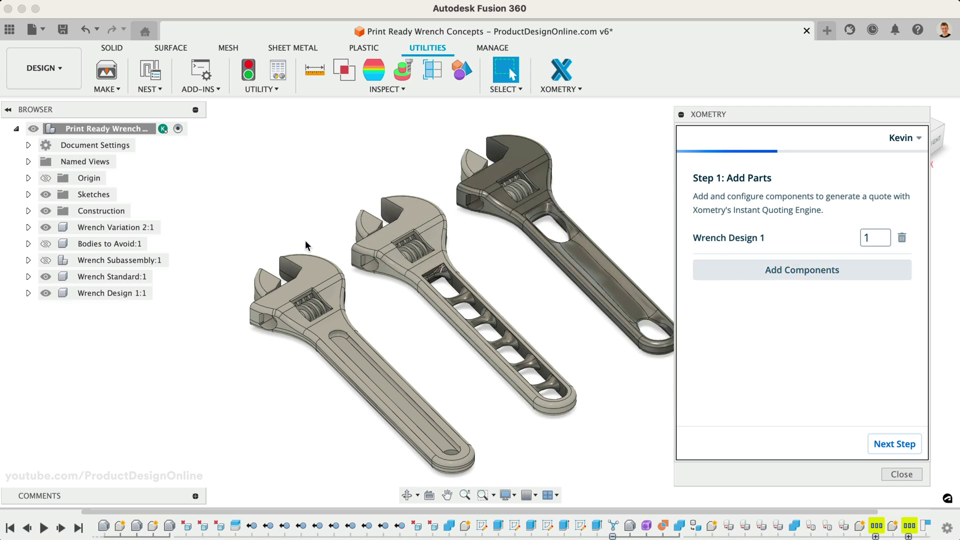
pyautogui.click(136, 276)
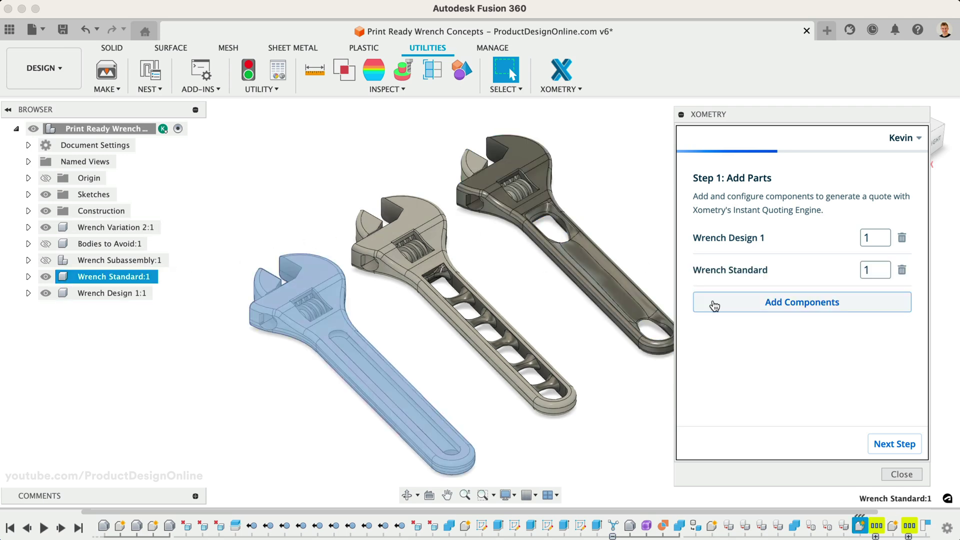
pyautogui.click(714, 305)
pyautogui.click(125, 227)
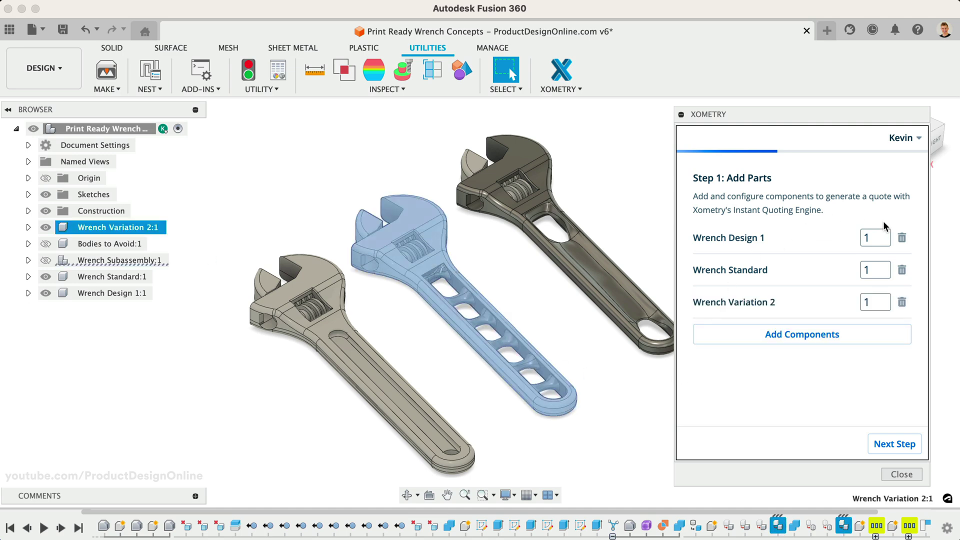
pyautogui.click(878, 235)
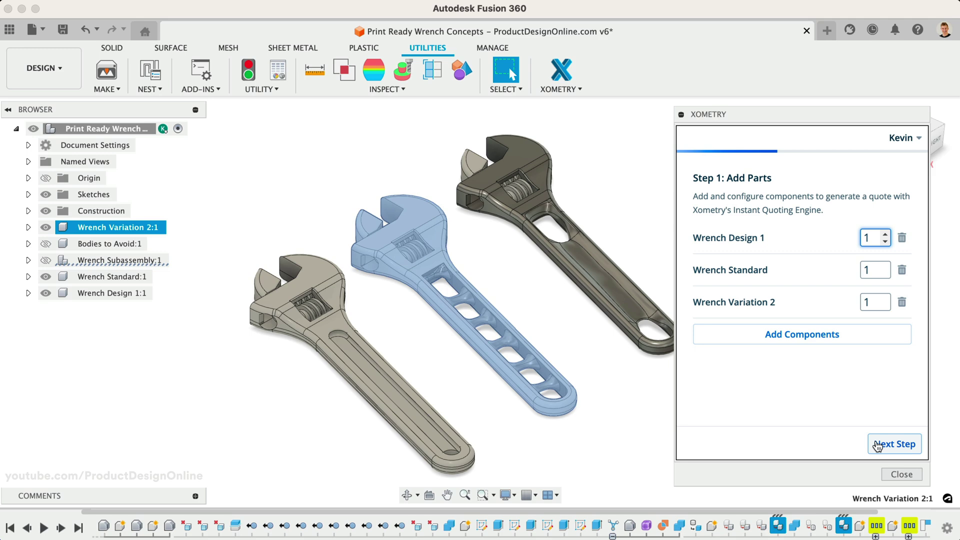
# Configure all parts for HP Multi Jet Fusion, Nylon 12 Gray, Standard finish, and get the estimate
pyautogui.click(878, 445)
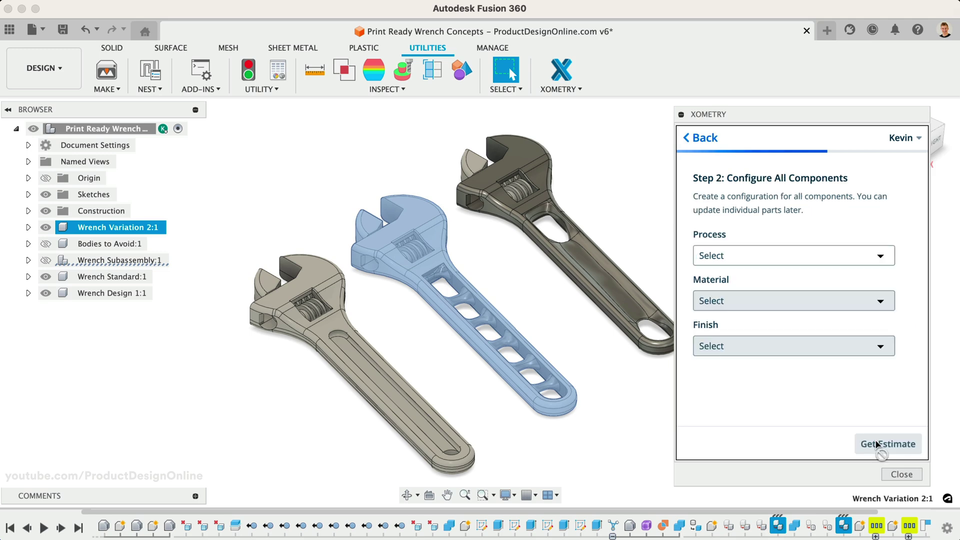
pyautogui.click(820, 256)
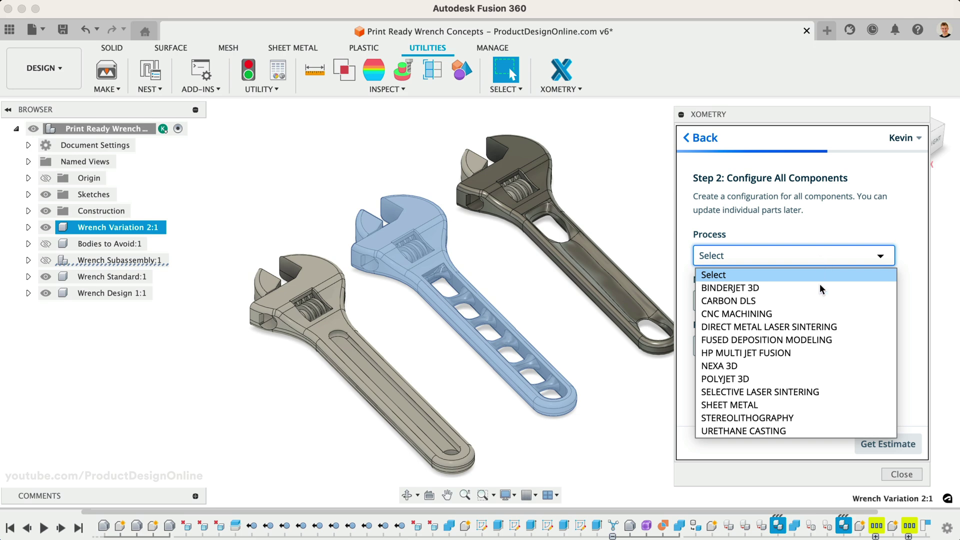
pyautogui.click(828, 353)
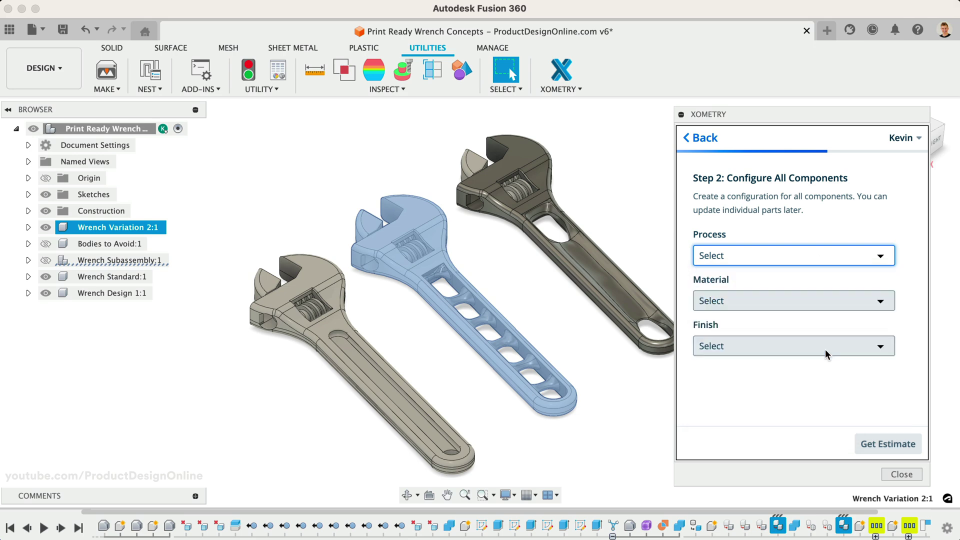
pyautogui.click(807, 312)
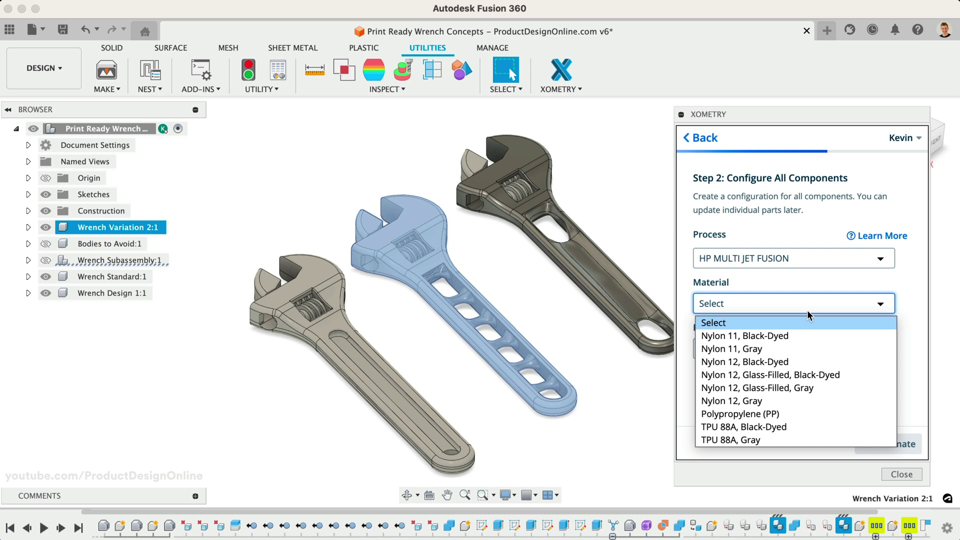
pyautogui.click(814, 400)
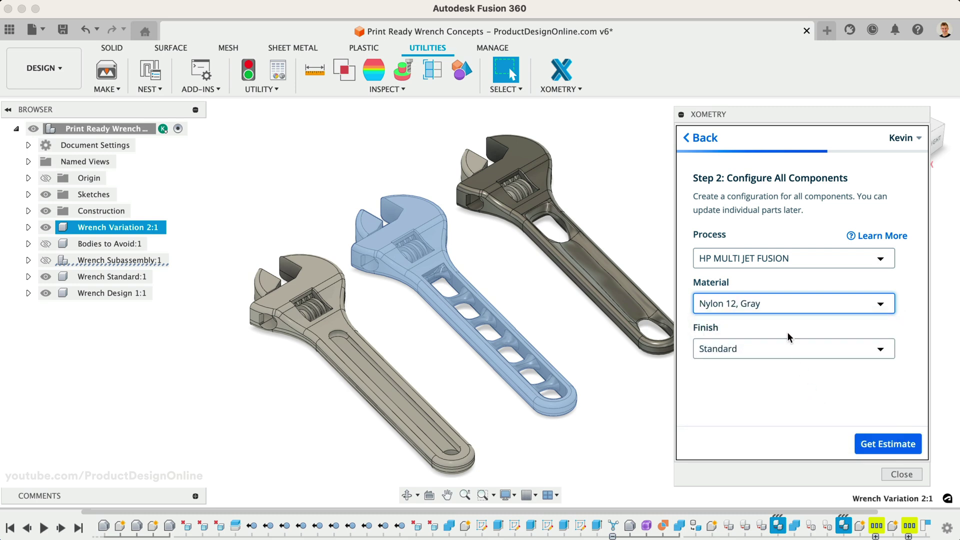
pyautogui.click(786, 349)
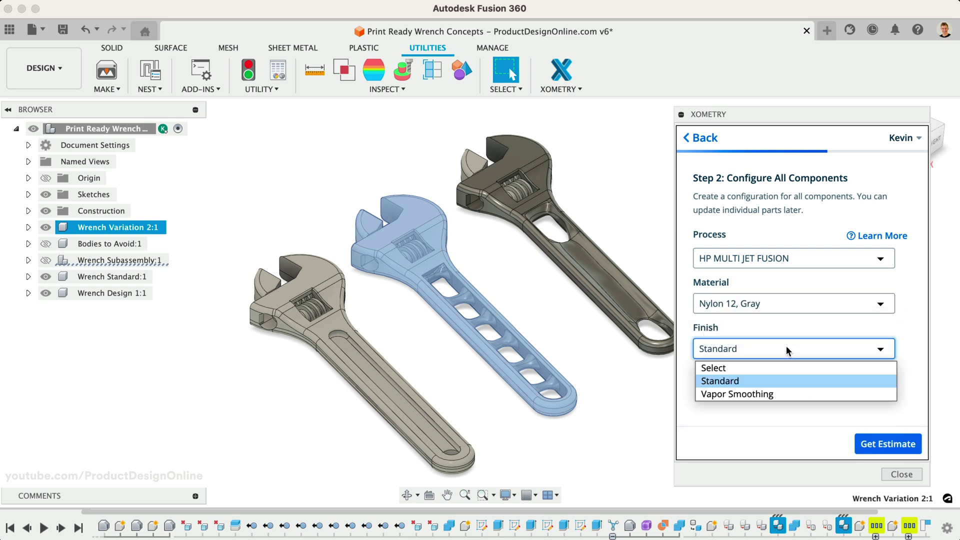
pyautogui.click(784, 382)
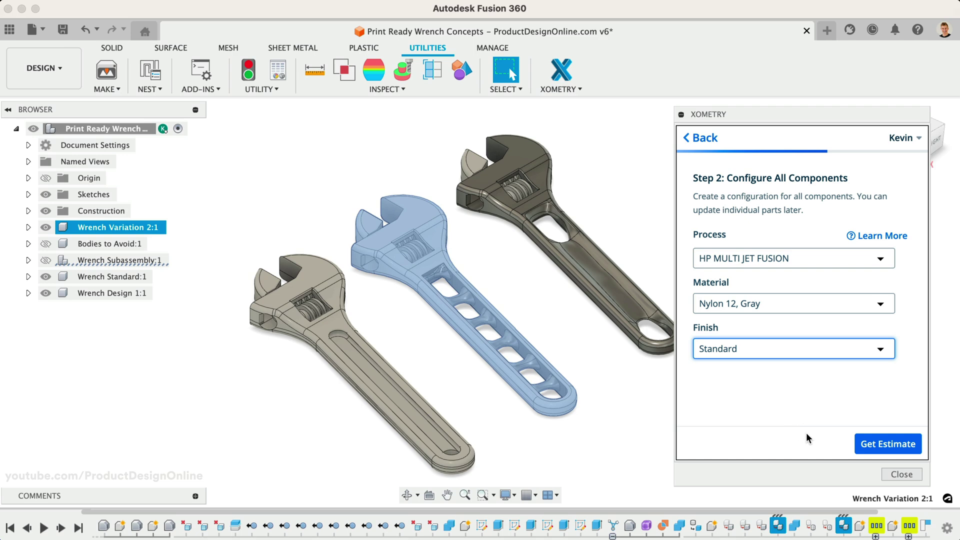
pyautogui.click(882, 444)
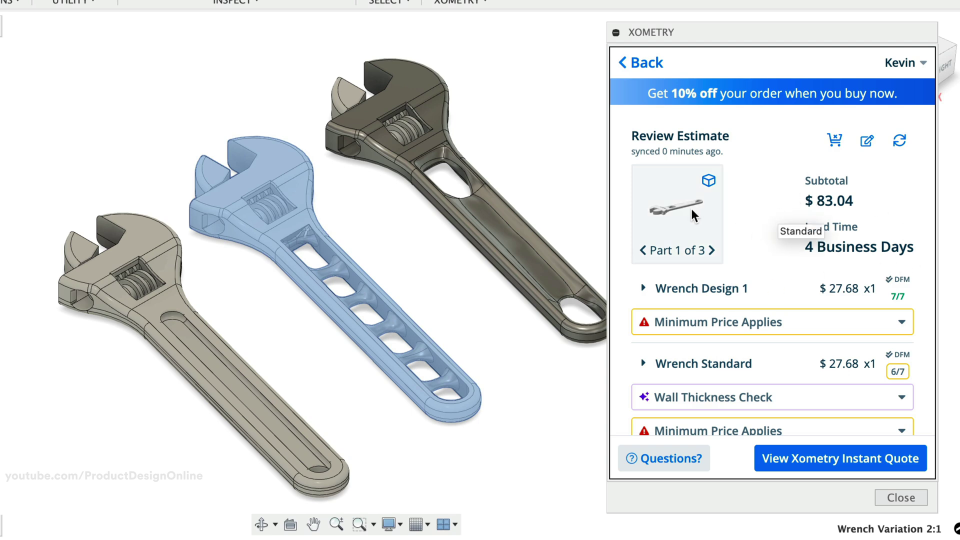
# Preview Wrench Design 1 in 3D, orbit it, then close the viewer
pyautogui.click(677, 205)
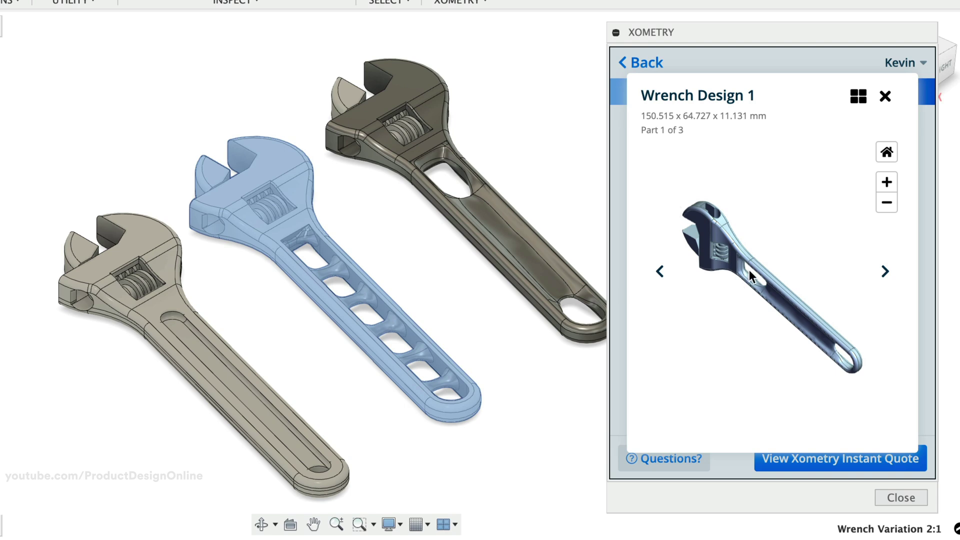
pyautogui.moveTo(749, 269); pyautogui.dragTo(766, 251)
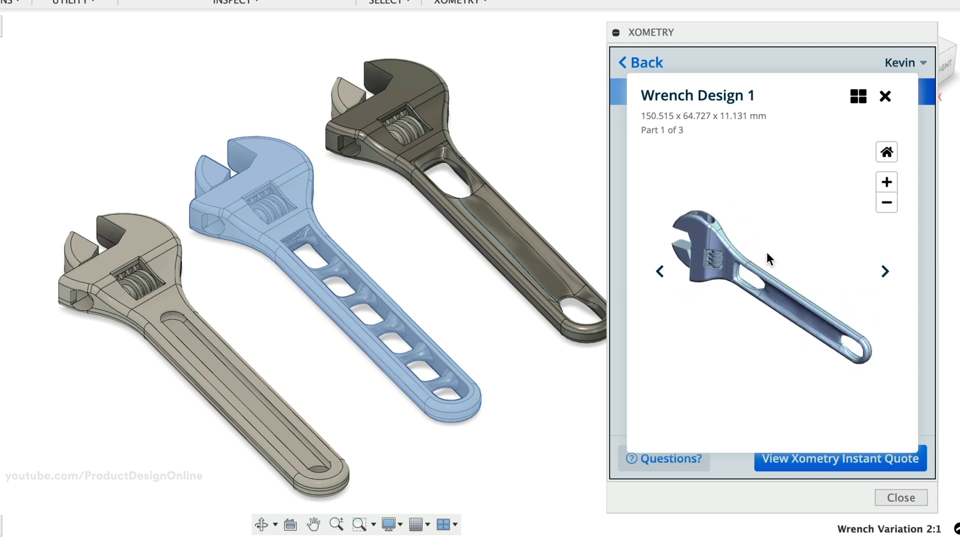
pyautogui.click(884, 96)
pyautogui.scroll(-1, 755, 252)
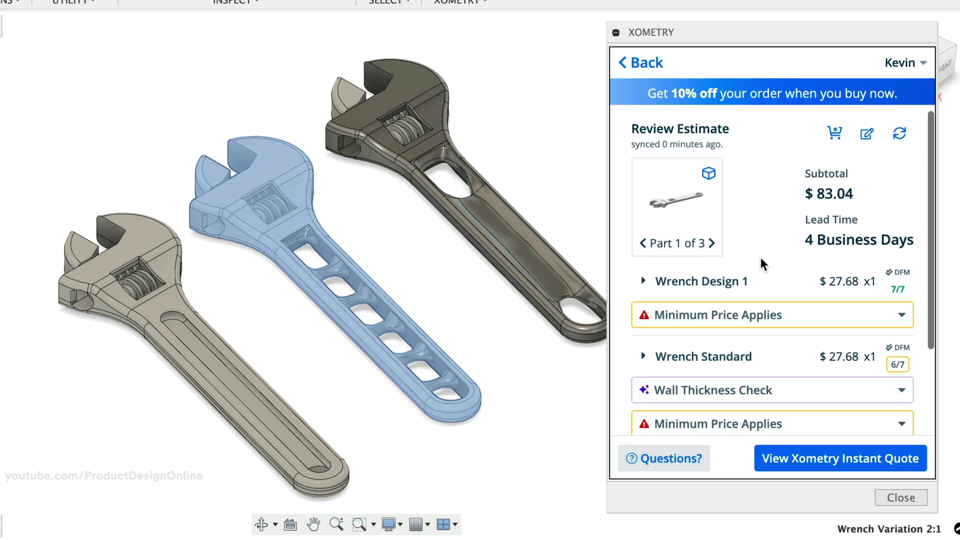
# Review Wrench Design 1's 7/7 analysis checks, then expand the Minimum Price Applies warning
pyautogui.click(897, 291)
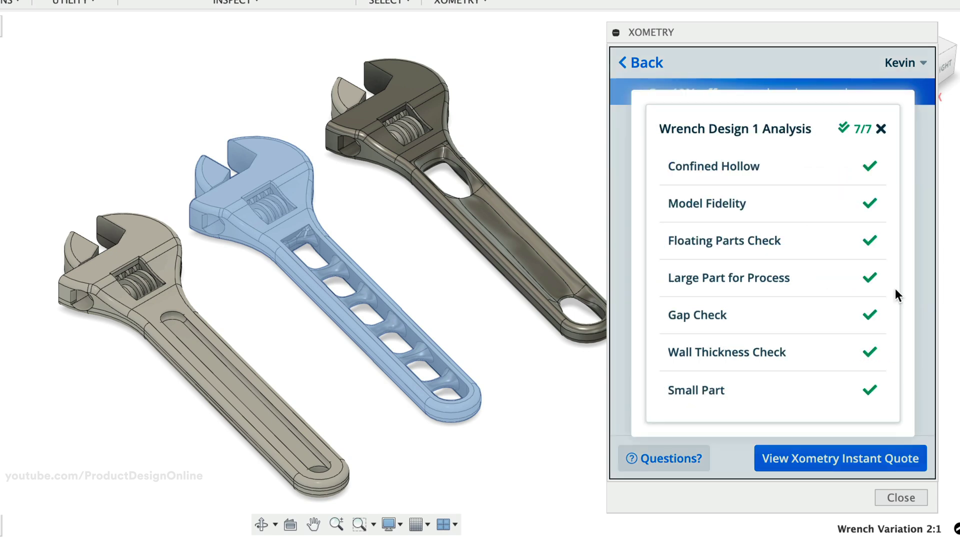
pyautogui.click(879, 131)
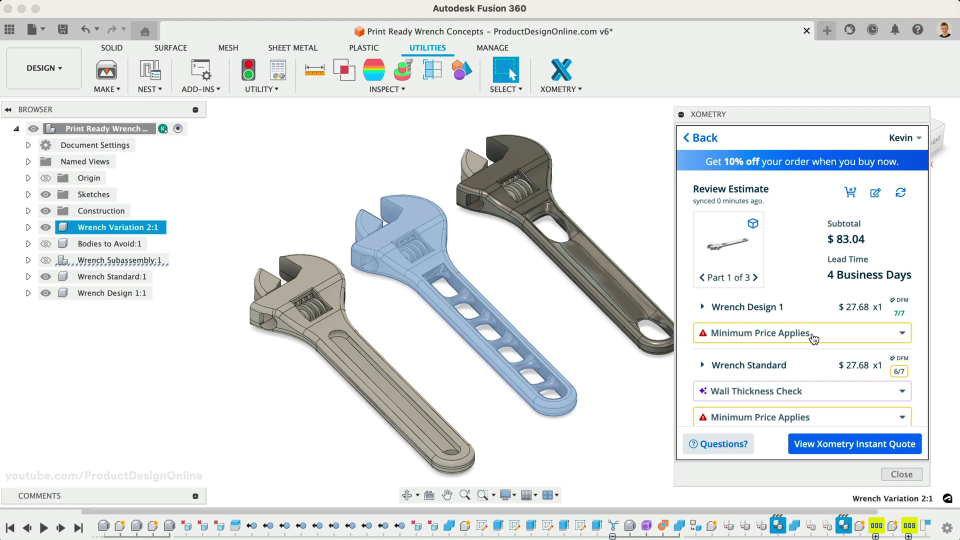
pyautogui.click(800, 328)
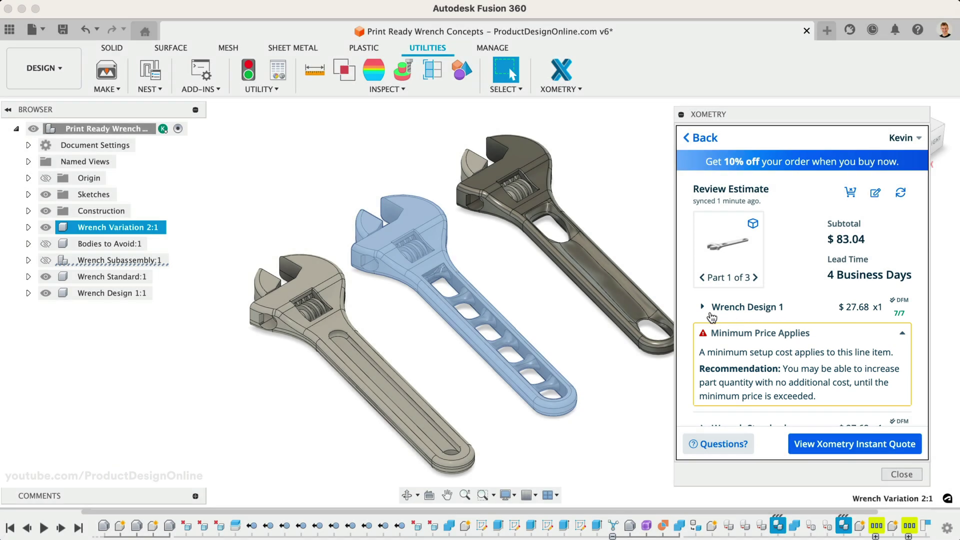
# Raise Wrench Design 1's quantity to 2 and recalculate the estimate
pyautogui.click(702, 307)
pyautogui.scroll(-3, 706, 320)
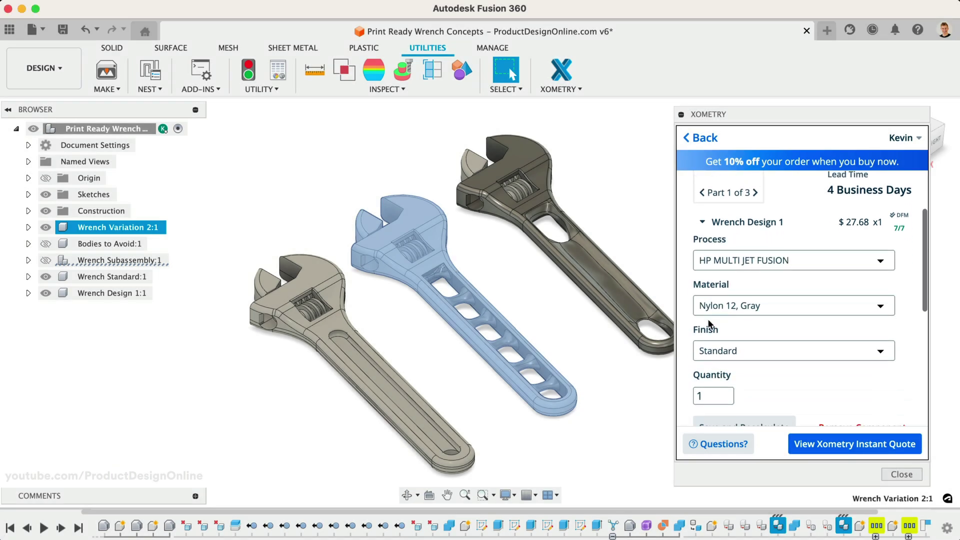
pyautogui.click(727, 391)
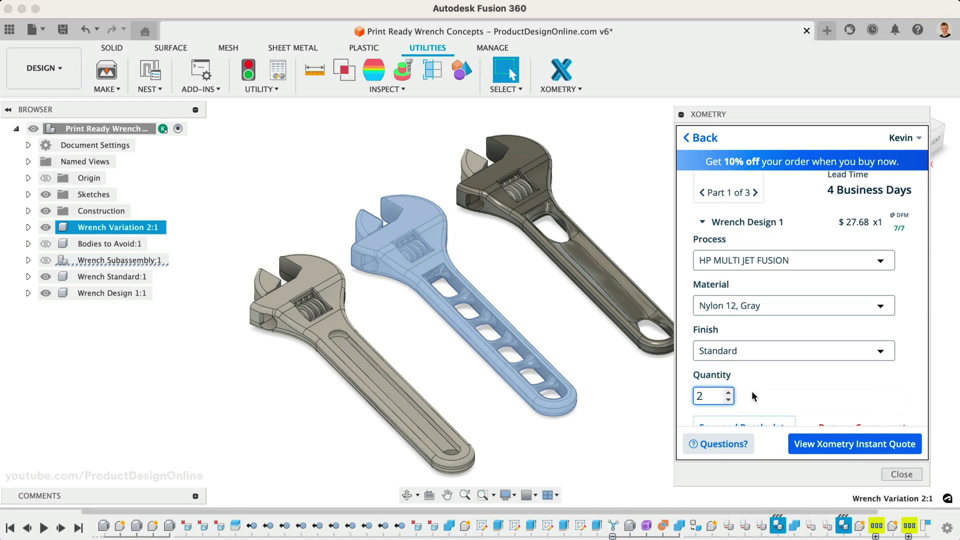
pyautogui.scroll(-2, 758, 389)
pyautogui.click(758, 373)
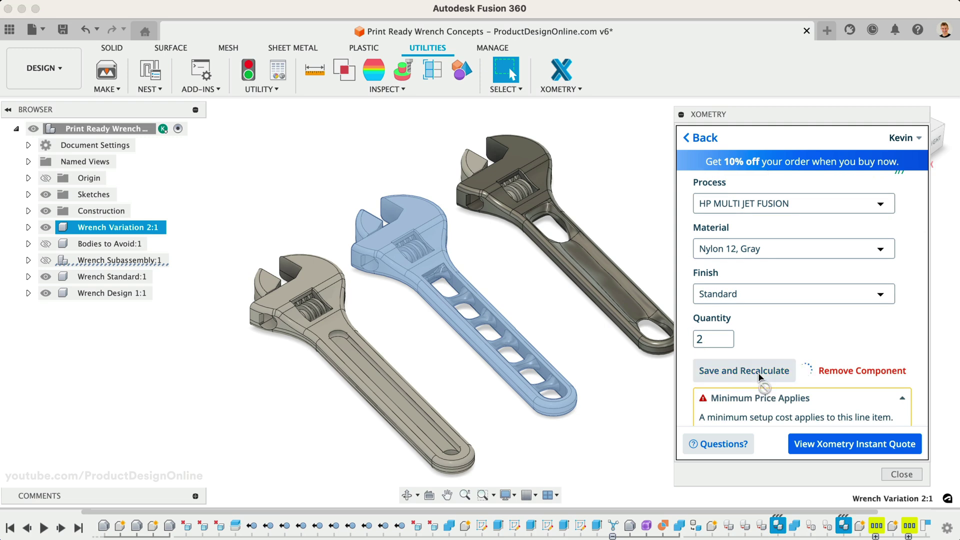
pyautogui.scroll(3, 757, 332)
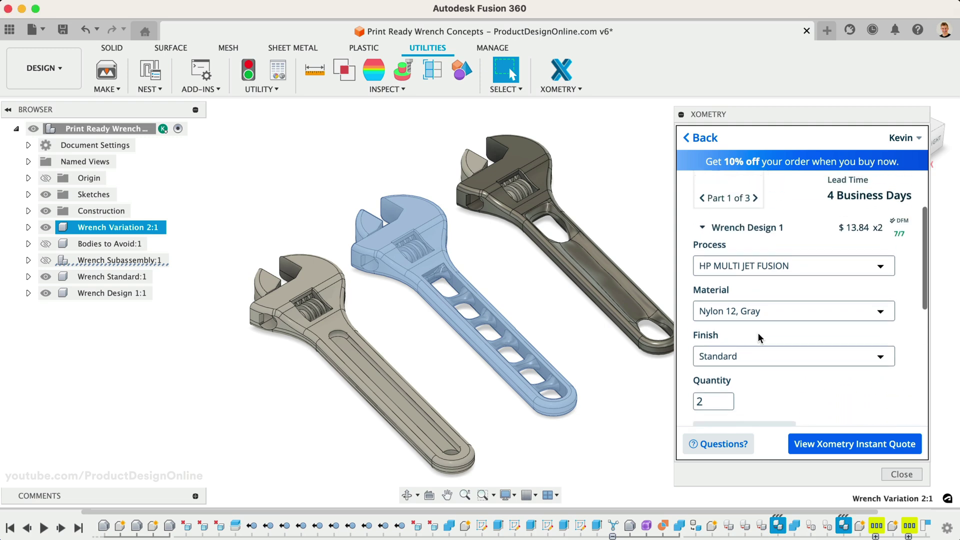
pyautogui.scroll(2, 758, 332)
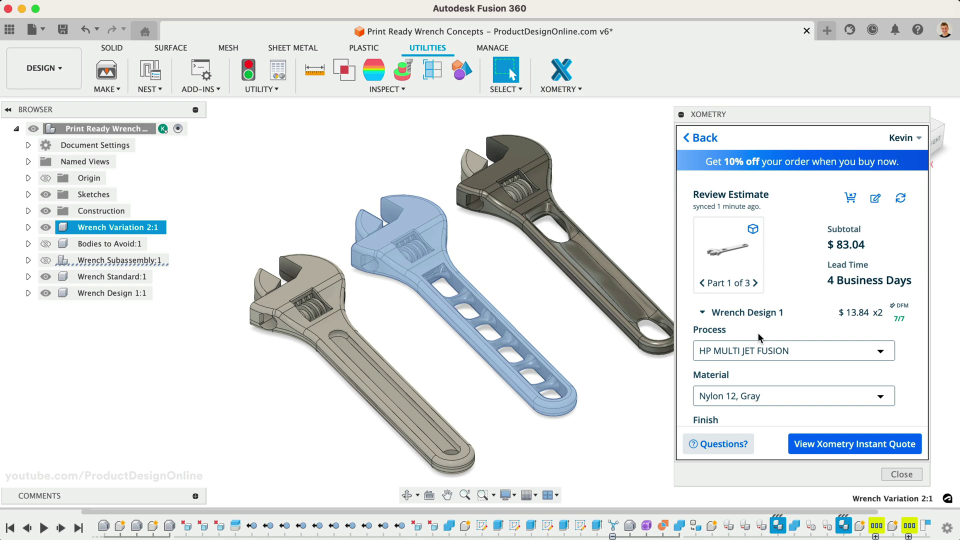
pyautogui.scroll(-4, 758, 337)
pyautogui.scroll(3, 758, 338)
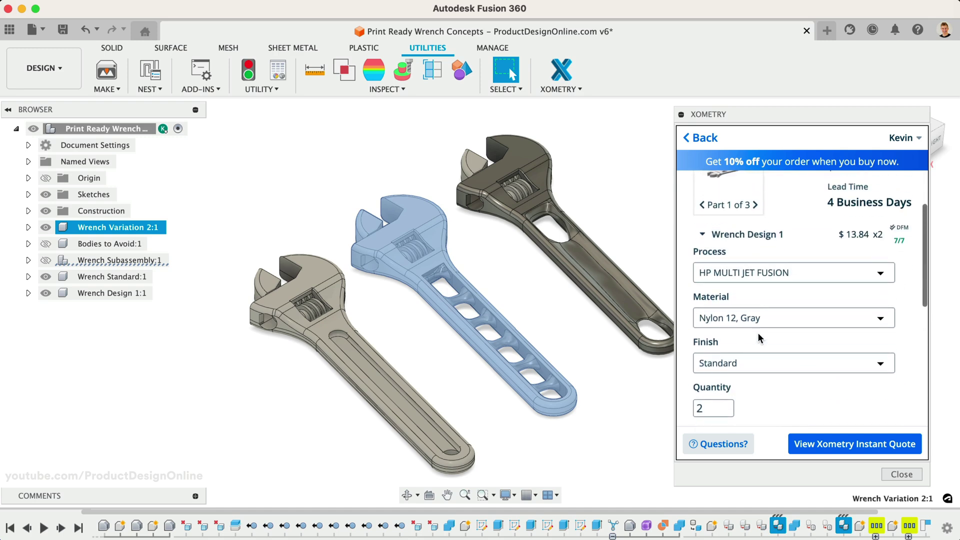
# Increase Wrench Design 1 to quantity 3 and recalculate, bringing the subtotal to $87.40
pyautogui.click(719, 278)
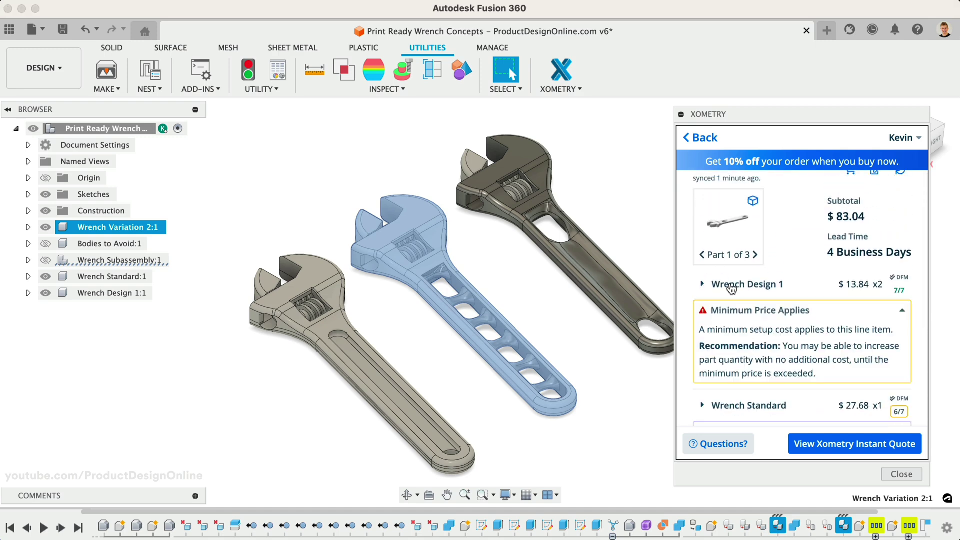
pyautogui.click(709, 284)
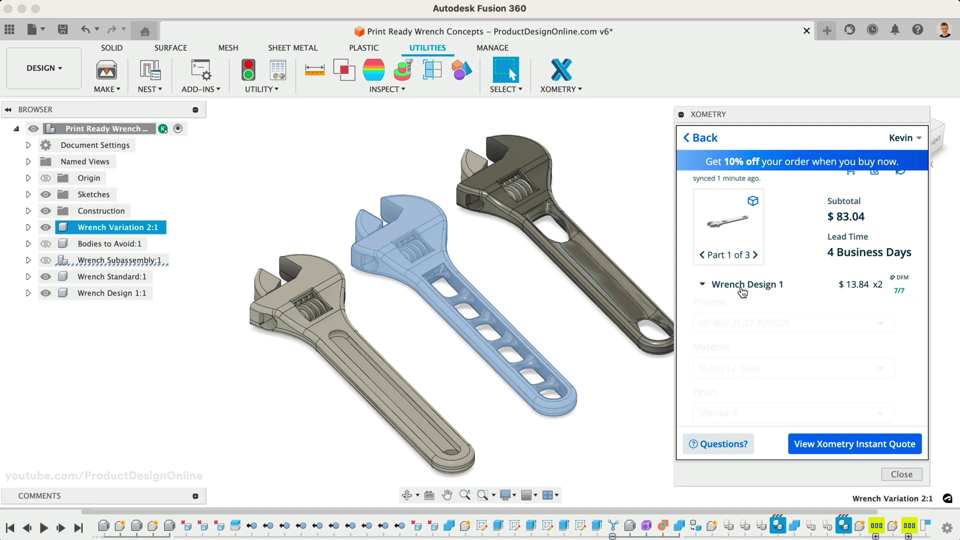
pyautogui.scroll(-1, 745, 338)
pyautogui.click(727, 267)
pyautogui.click(744, 301)
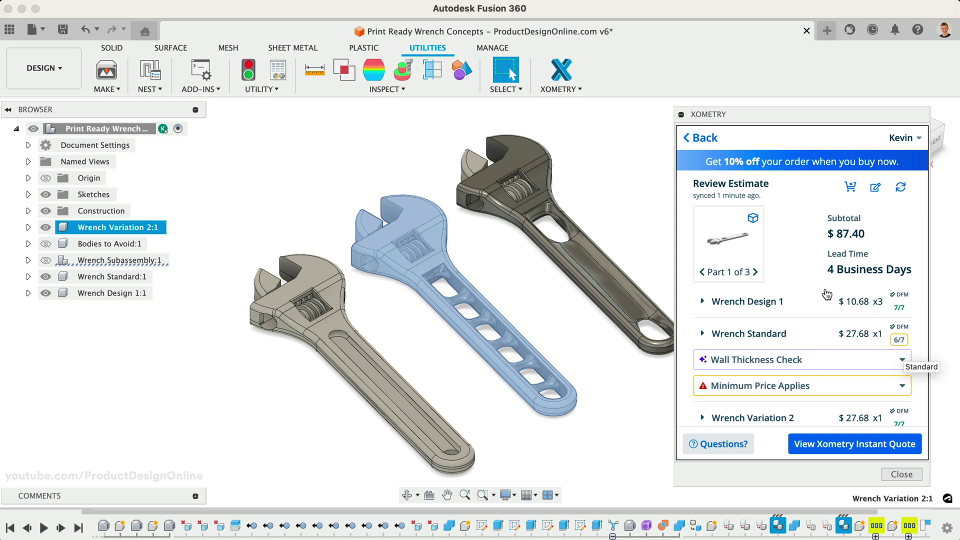
# Move to the Wrench Standard part and rotate its 3D preview for a closer look
pyautogui.click(755, 271)
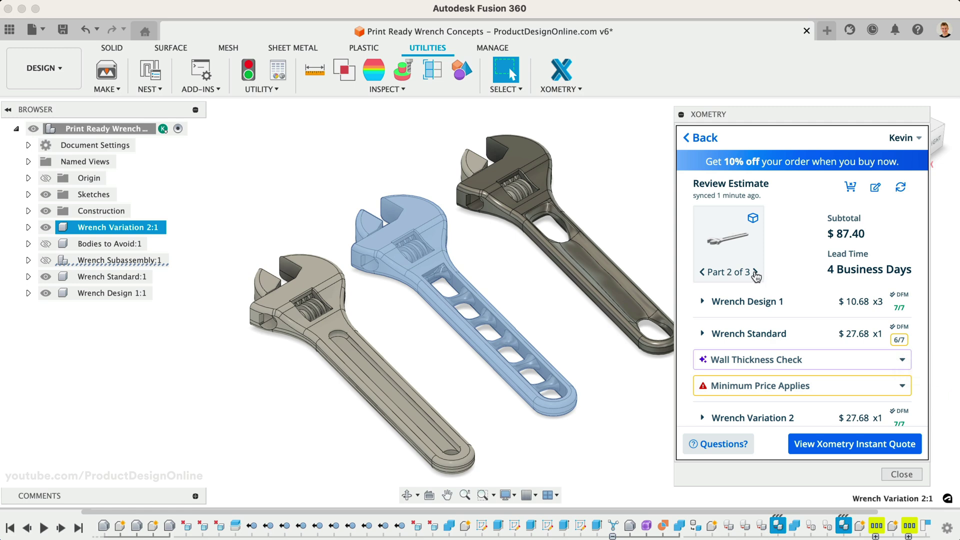
pyautogui.click(733, 244)
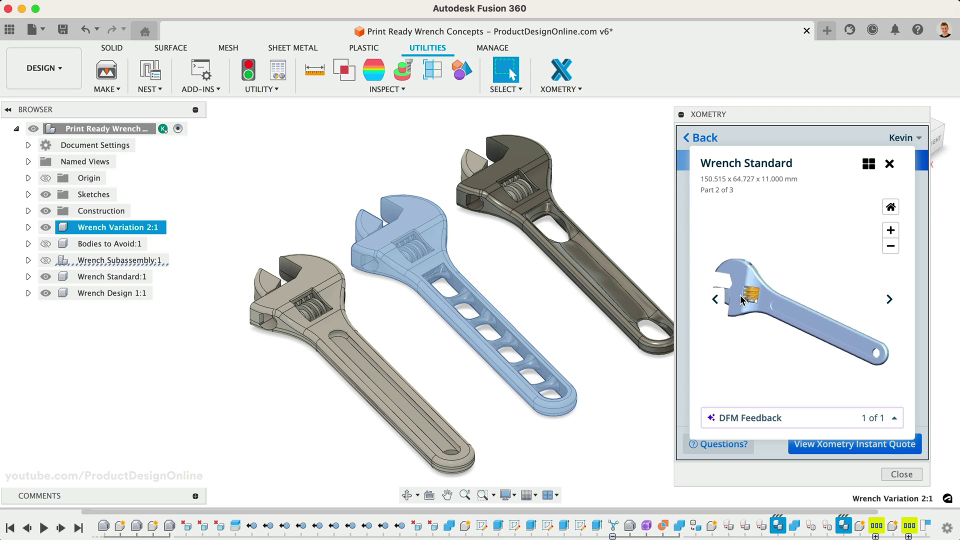
pyautogui.moveTo(740, 296); pyautogui.dragTo(770, 302)
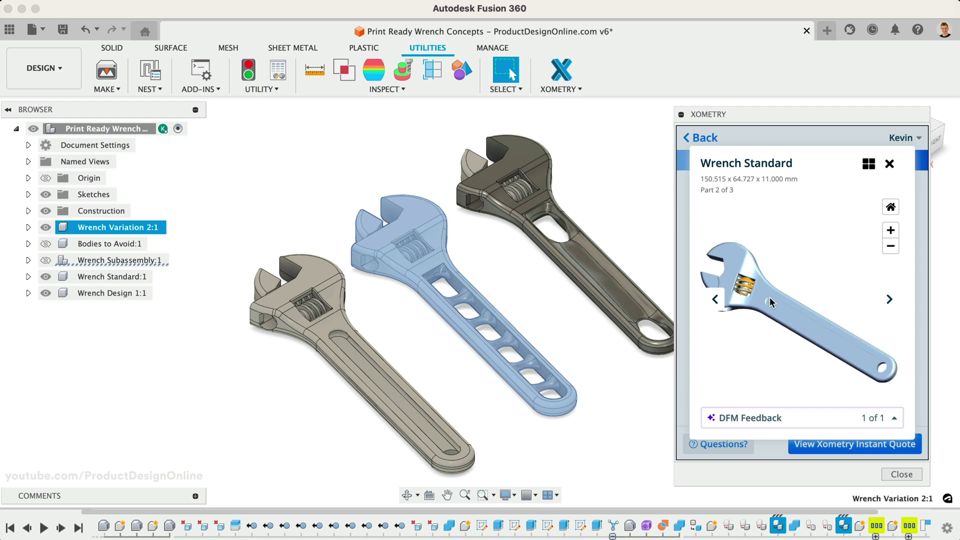
# Close the Wrench Standard preview and scroll the estimate list back to the top
pyautogui.click(888, 165)
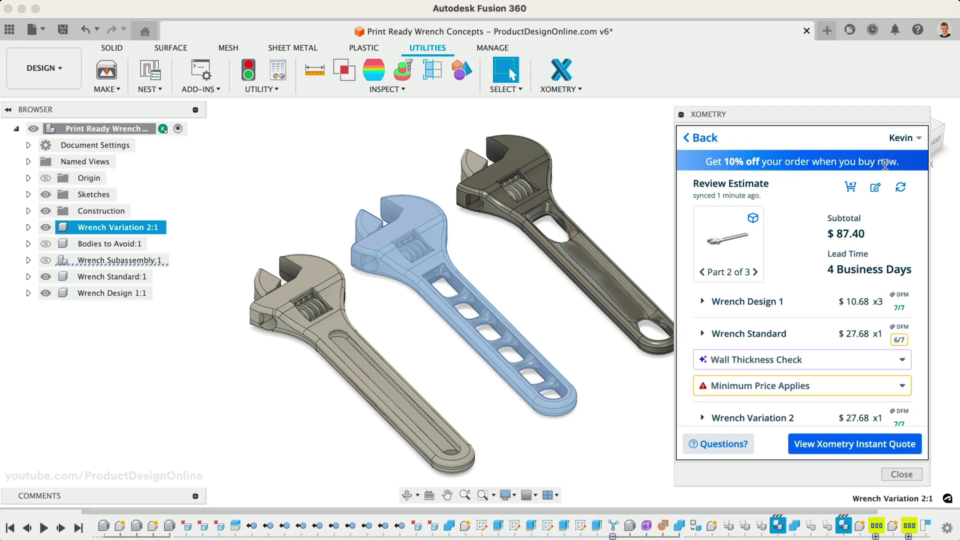
pyautogui.scroll(-2, 804, 282)
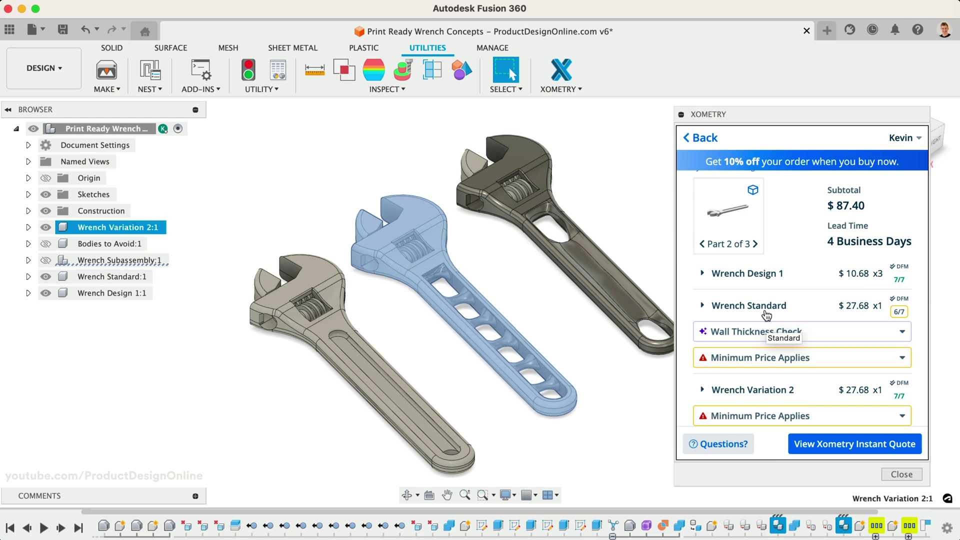
pyautogui.scroll(-1, 766, 315)
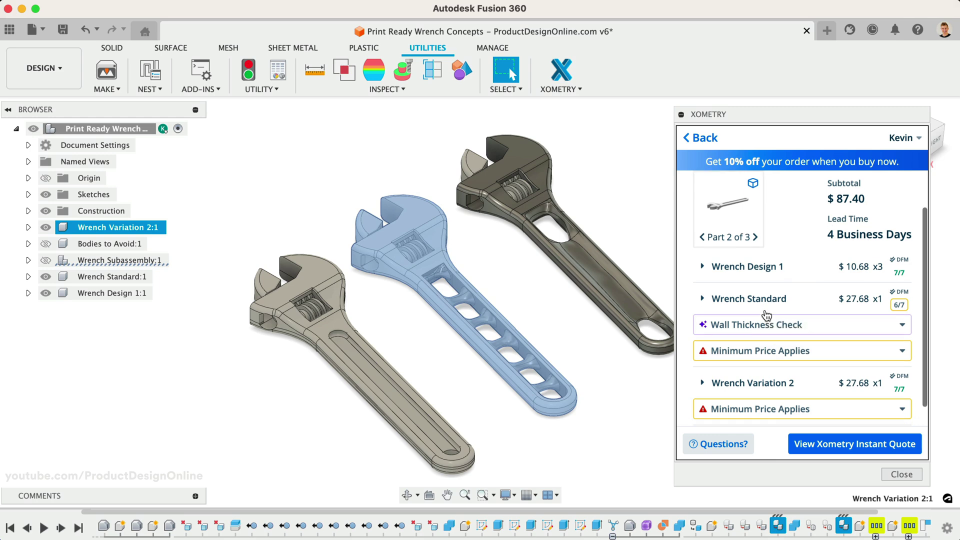
pyautogui.scroll(4, 766, 315)
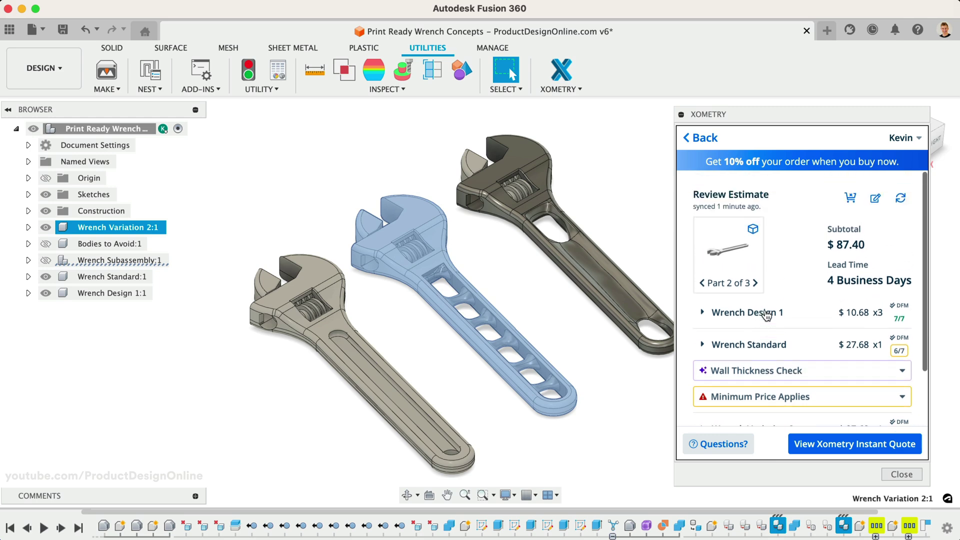
# Close the Xometry palette and reopen it from the XOMETRY toolbar button to resync the $87.40 estimate
pyautogui.click(899, 200)
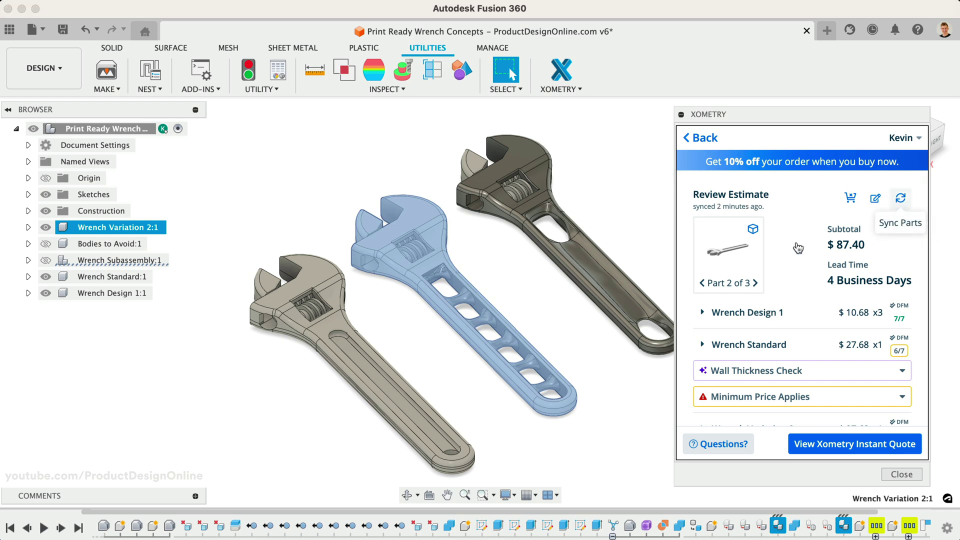
pyautogui.click(890, 474)
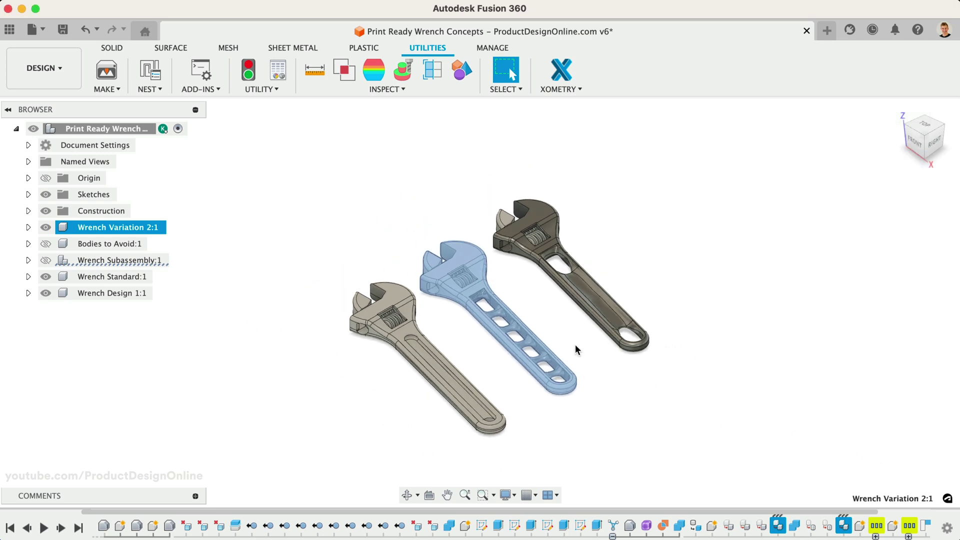
pyautogui.click(550, 70)
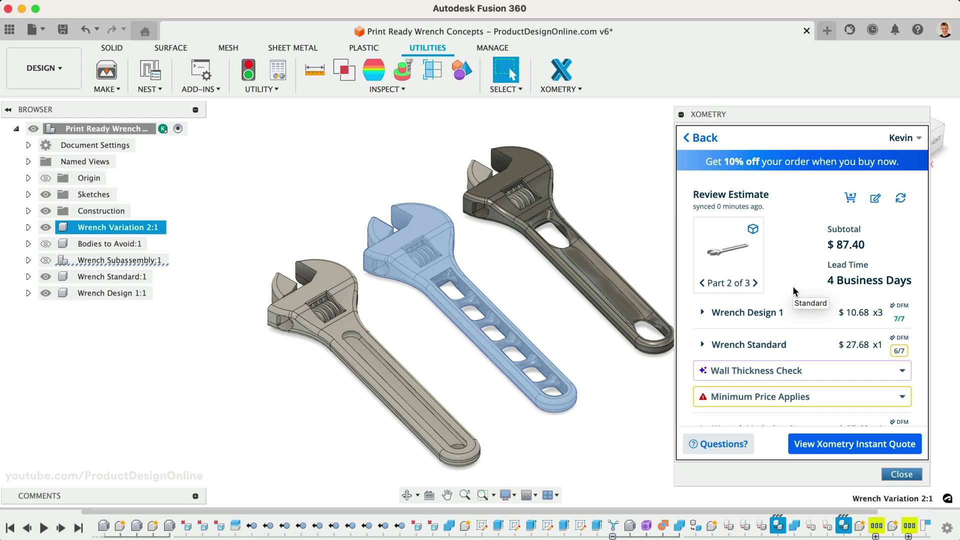
pyautogui.scroll(-3, 794, 291)
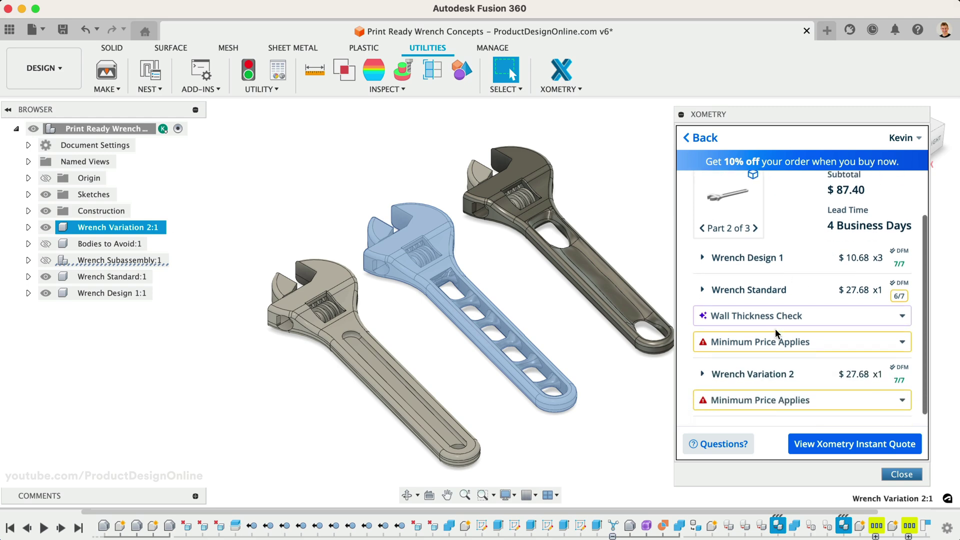
# Raise Wrench Standard's quantity to 3 and save and recalculate its price
pyautogui.click(761, 290)
pyautogui.scroll(-5, 775, 359)
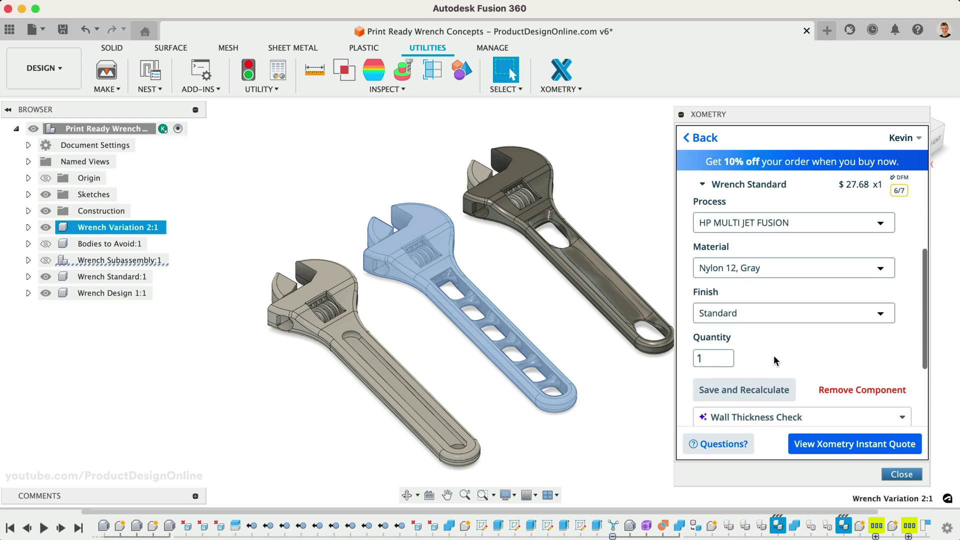
pyautogui.click(729, 353)
pyautogui.click(728, 353)
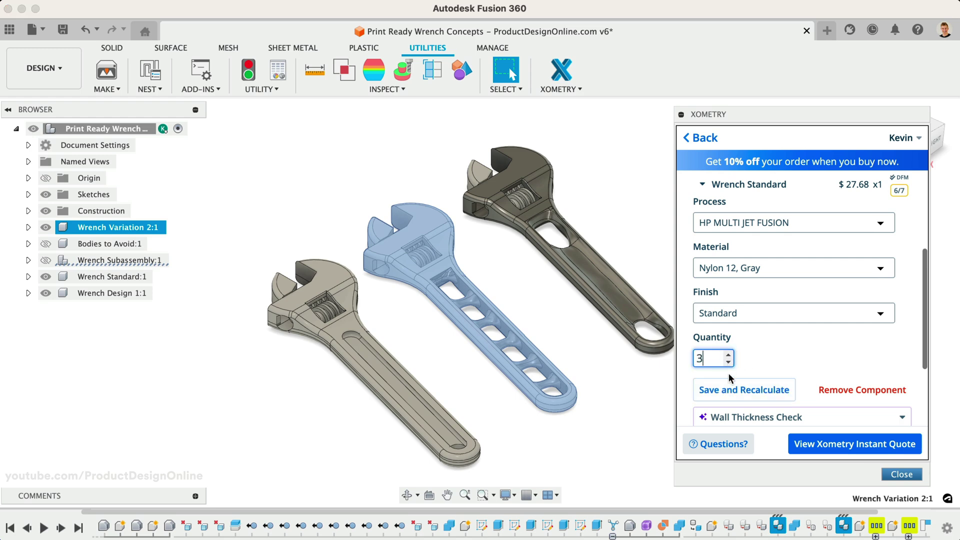
pyautogui.click(731, 395)
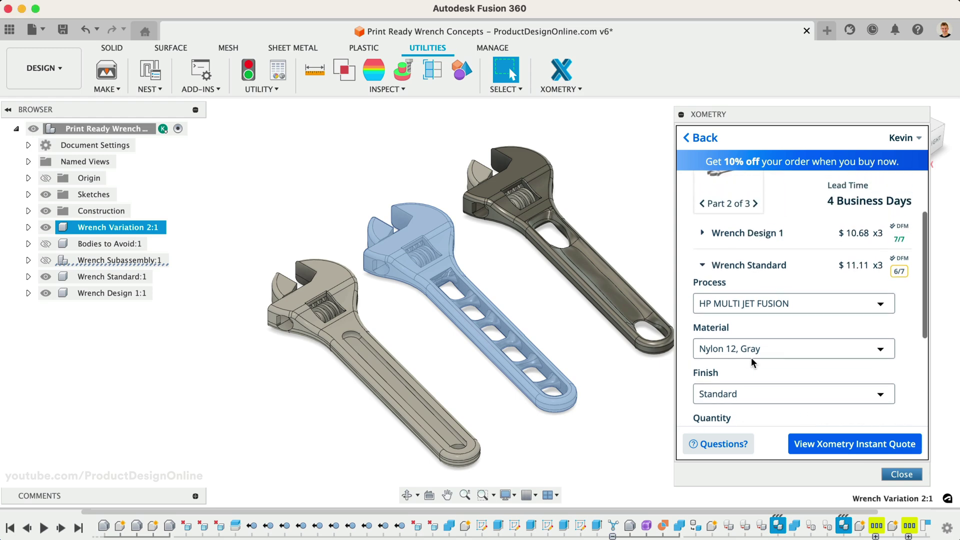
pyautogui.click(702, 303)
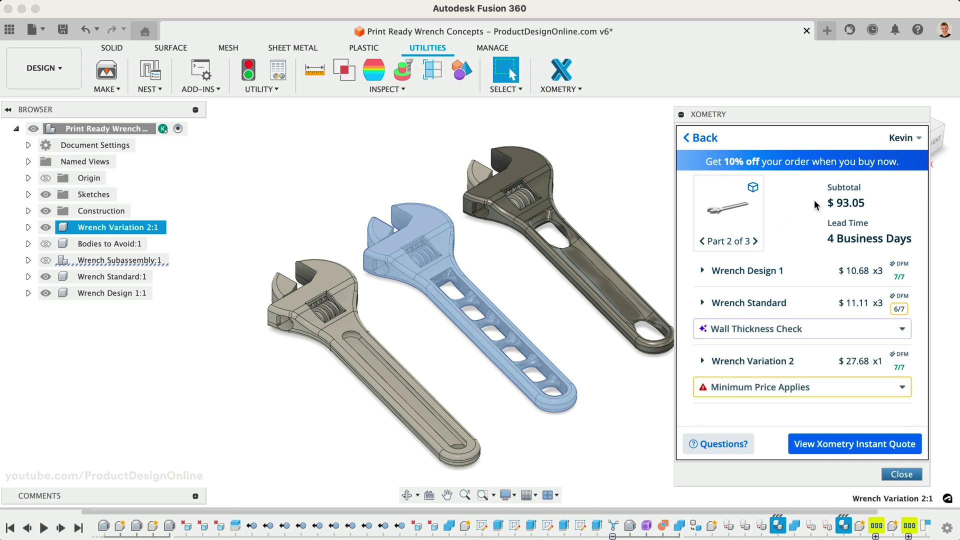
pyautogui.moveTo(836, 203); pyautogui.dragTo(864, 203)
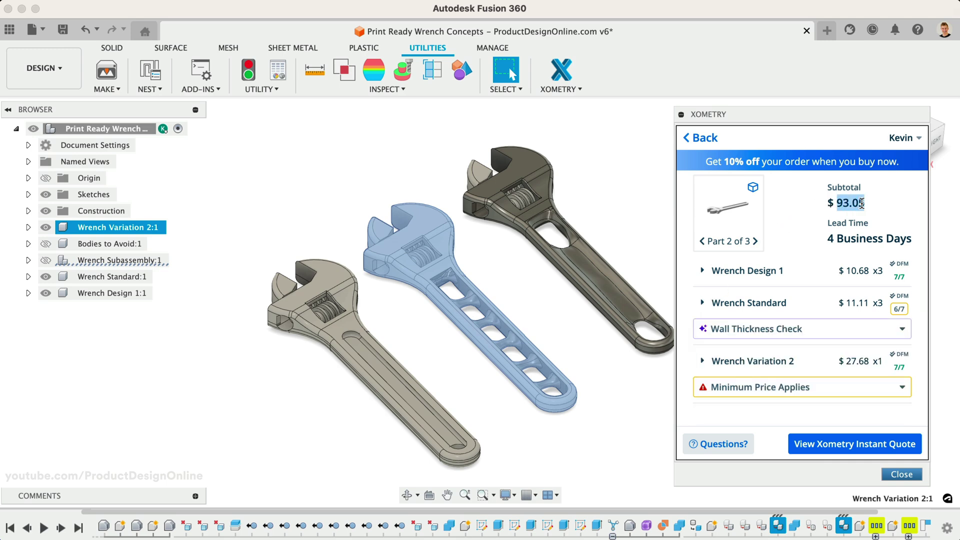
pyautogui.click(799, 238)
# Set Wrench Variation 2's quantity to 3 and save and recalculate its price
pyautogui.click(750, 365)
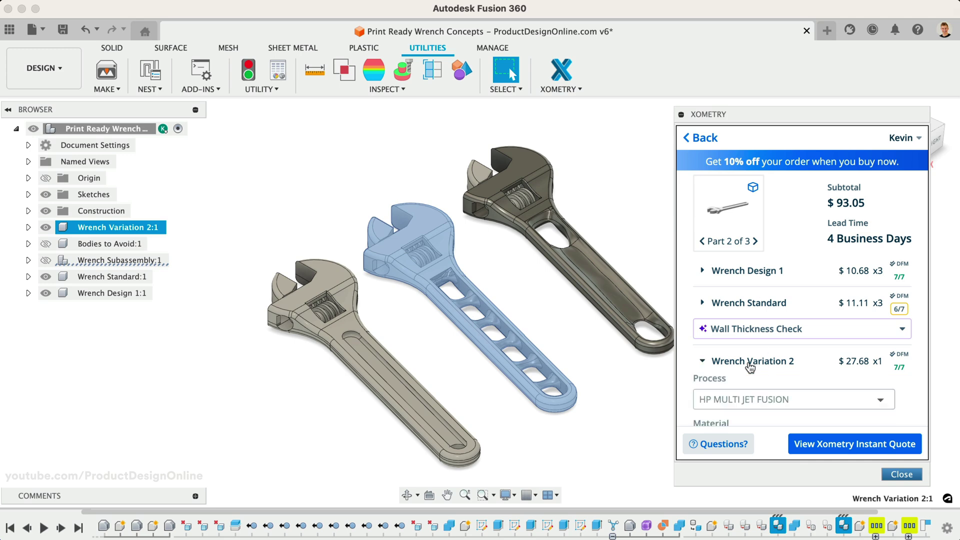
pyautogui.scroll(-5, 740, 380)
pyautogui.doubleClick(720, 385)
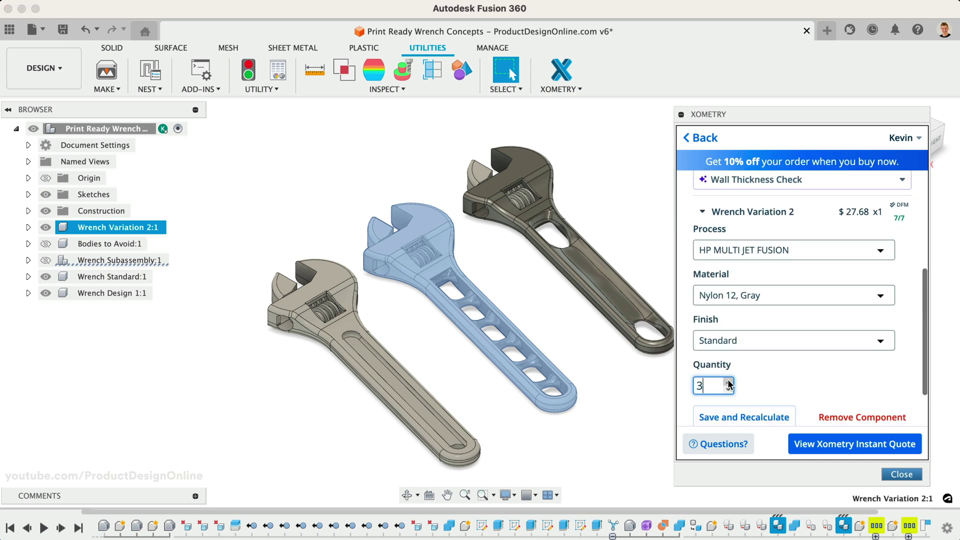
pyautogui.write('3')
pyautogui.click(744, 417)
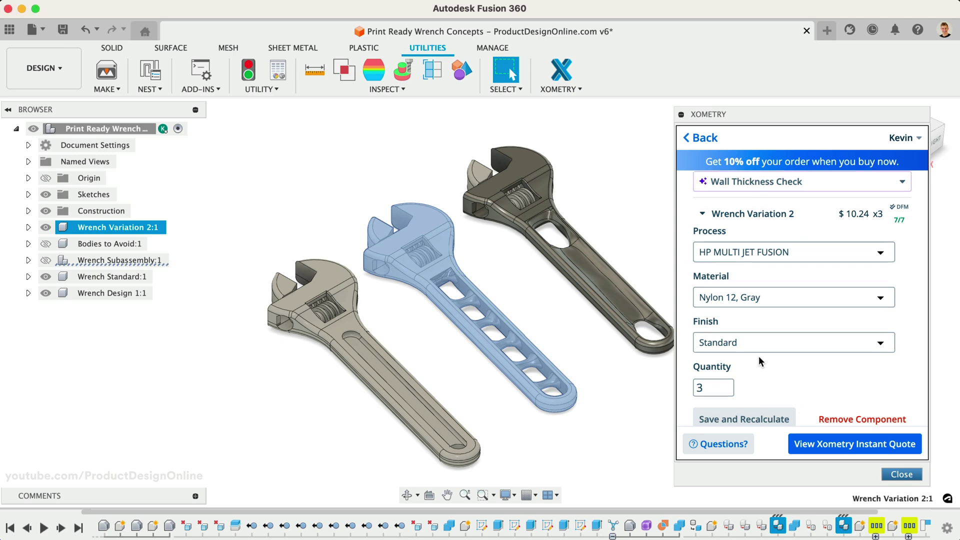
pyautogui.scroll(2, 758, 356)
pyautogui.click(704, 260)
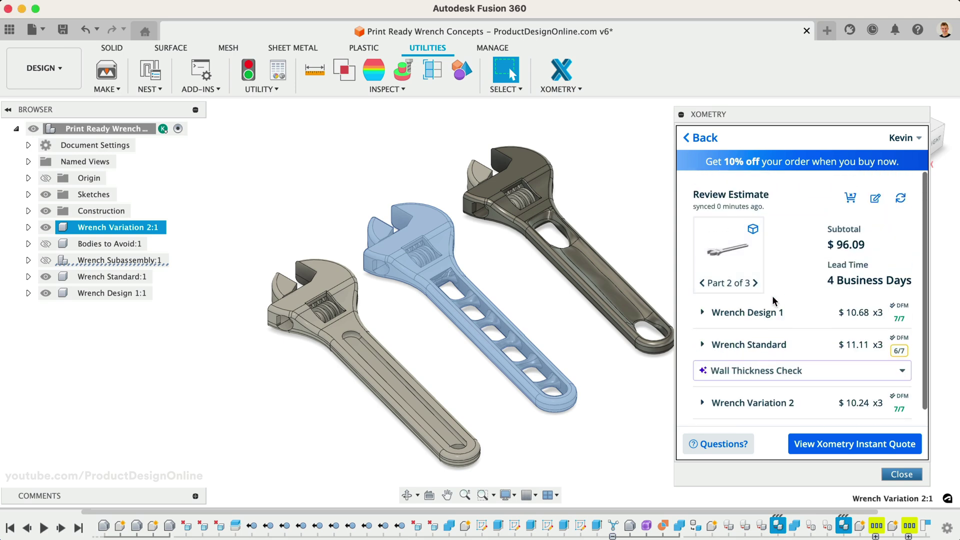
# Edit the configuration for all components to Selective Laser Sintering, Nylon 12 (SLS), Vapor Smoothing
pyautogui.click(873, 200)
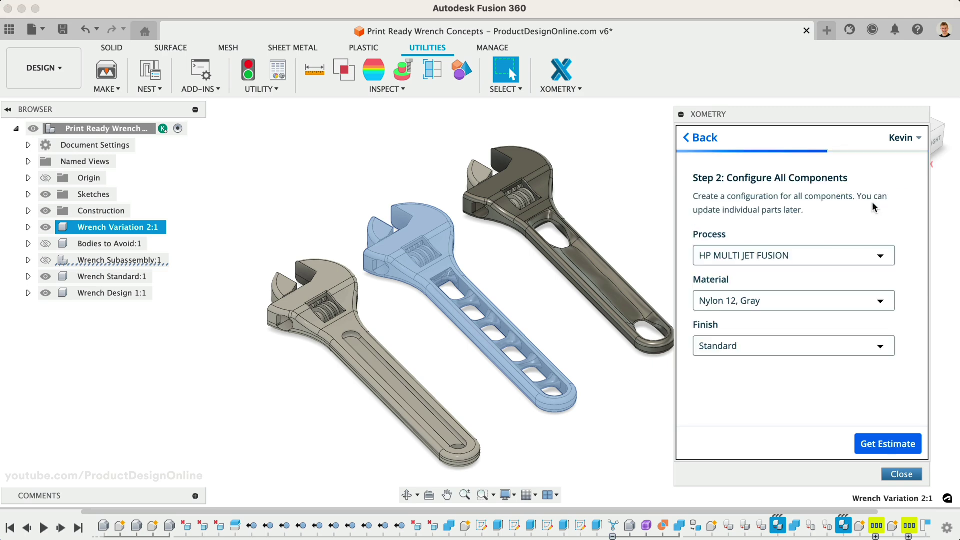
pyautogui.click(817, 253)
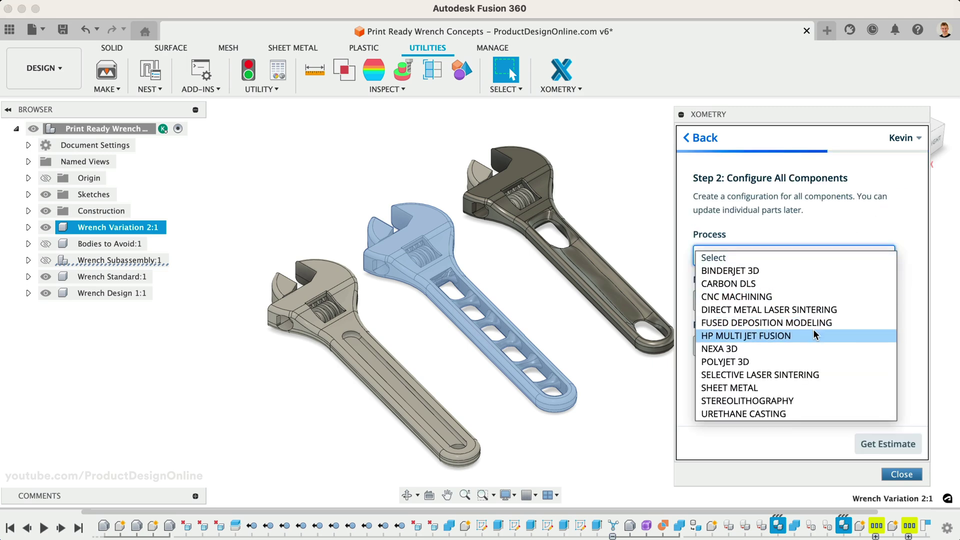
pyautogui.click(805, 374)
pyautogui.click(764, 306)
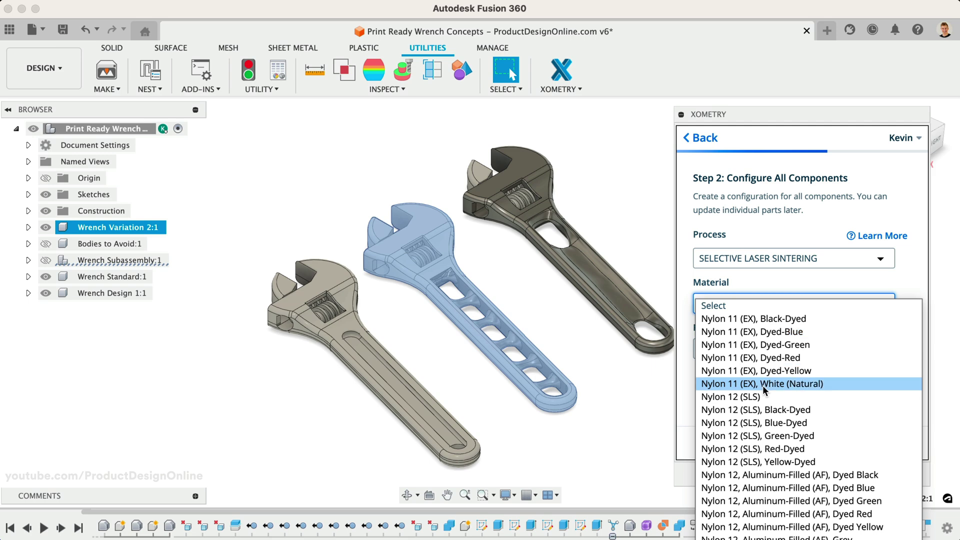
pyautogui.click(757, 396)
pyautogui.click(759, 353)
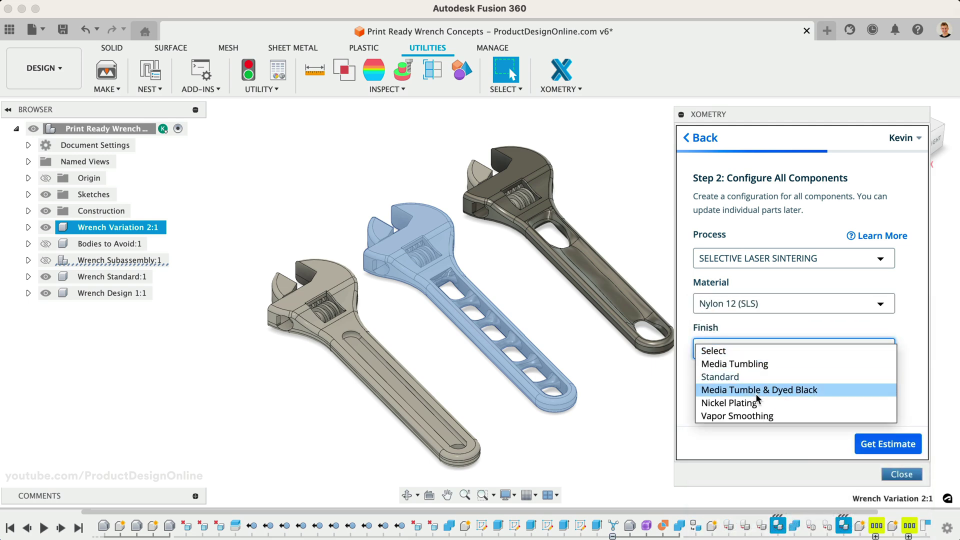
pyautogui.click(747, 415)
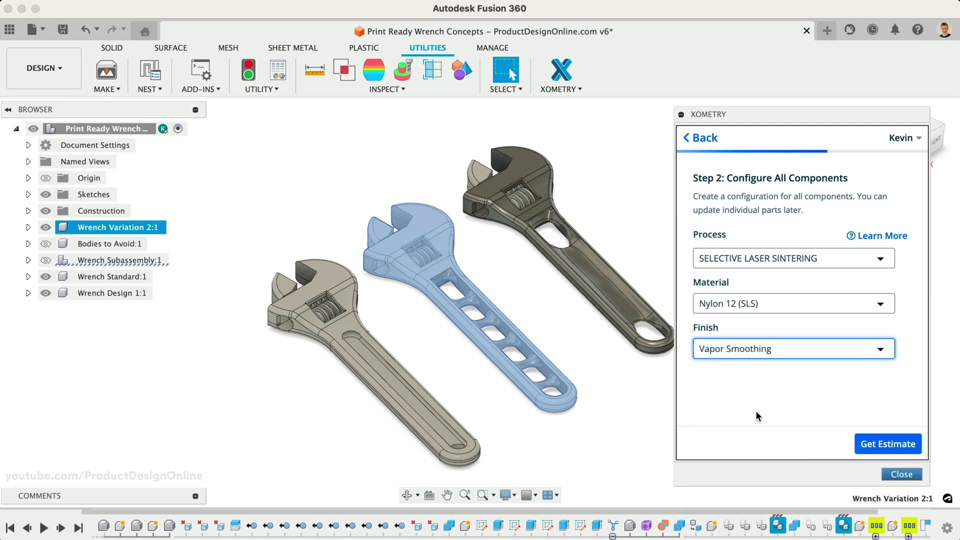
# Request an estimate, then set the finish to Standard and regenerate the MJF Nylon 12 estimate
pyautogui.click(873, 444)
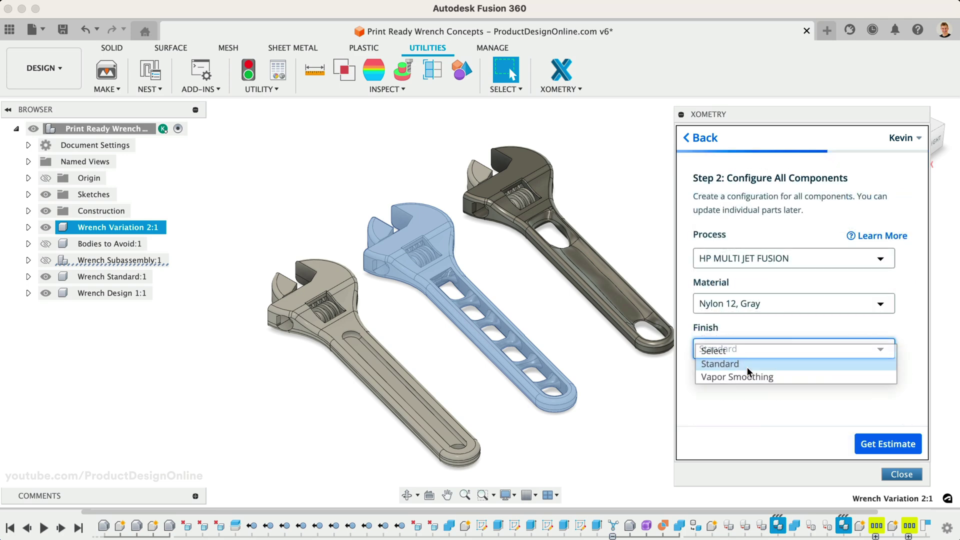
pyautogui.click(748, 365)
pyautogui.click(884, 444)
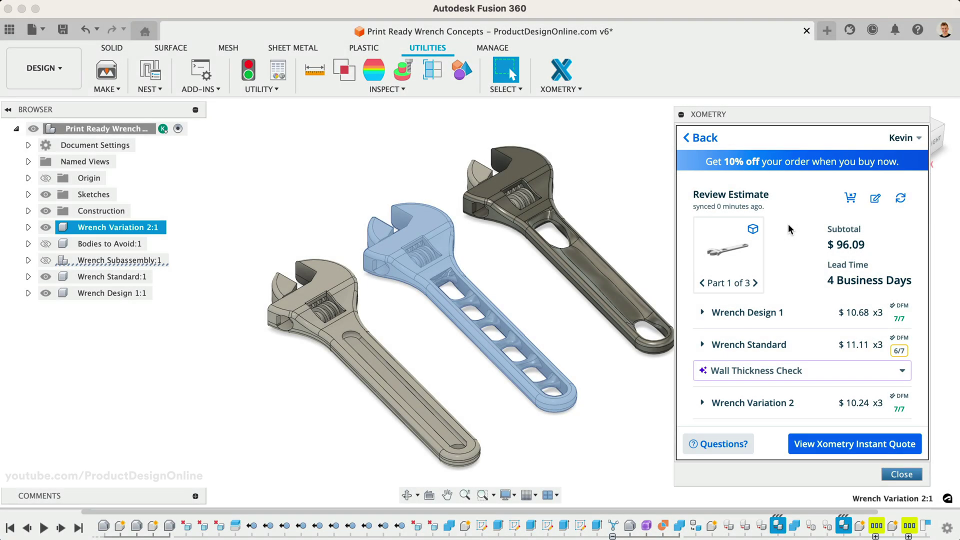
# Generate the Xometry instant quote from the $96.09 estimate
pyautogui.click(834, 445)
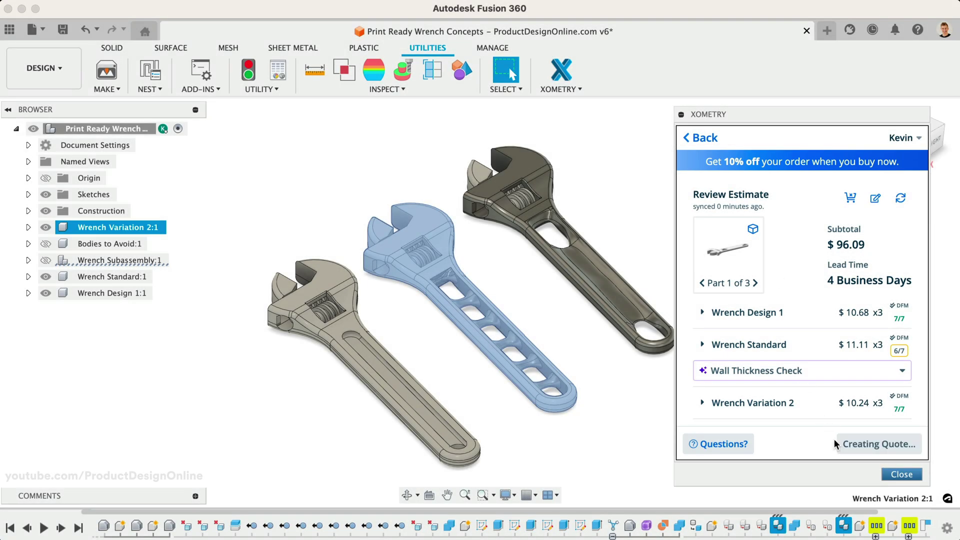